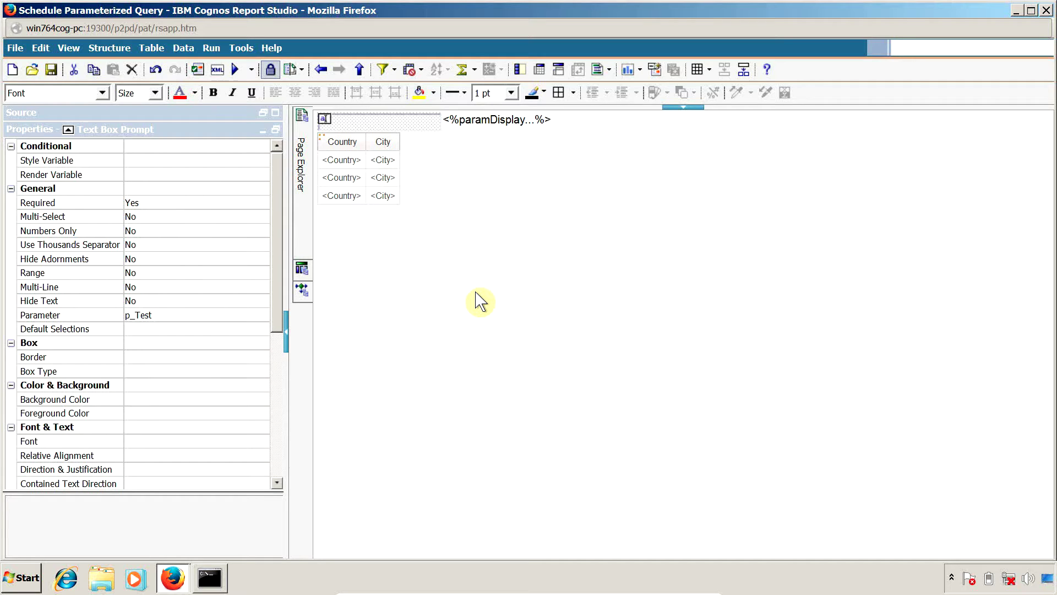
- Inspect the properties of the page body, the list, the text box prompt and the parameter display text item
left_click(477, 364)
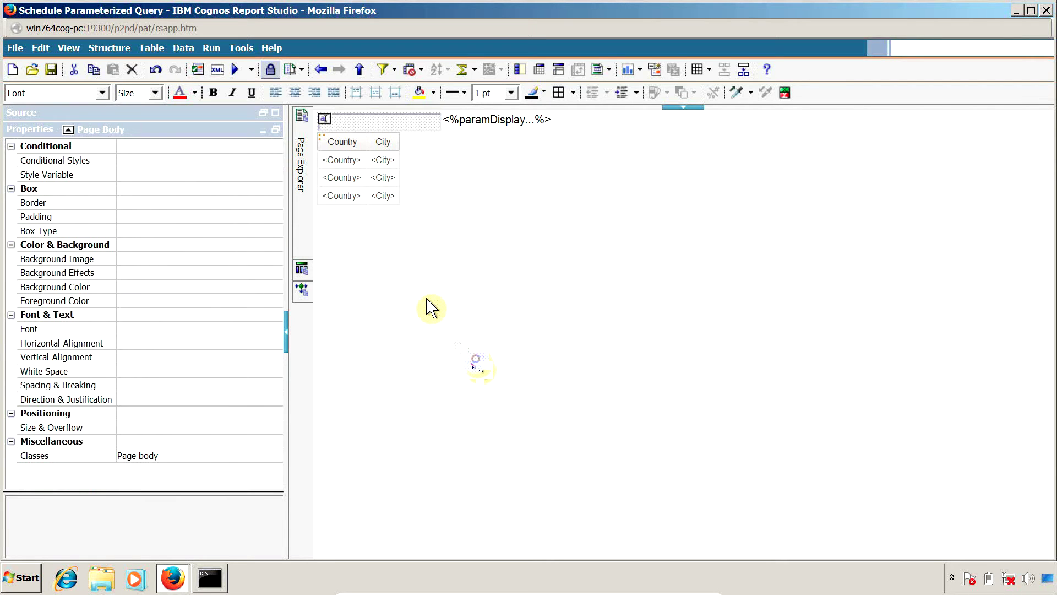
left_click(322, 141)
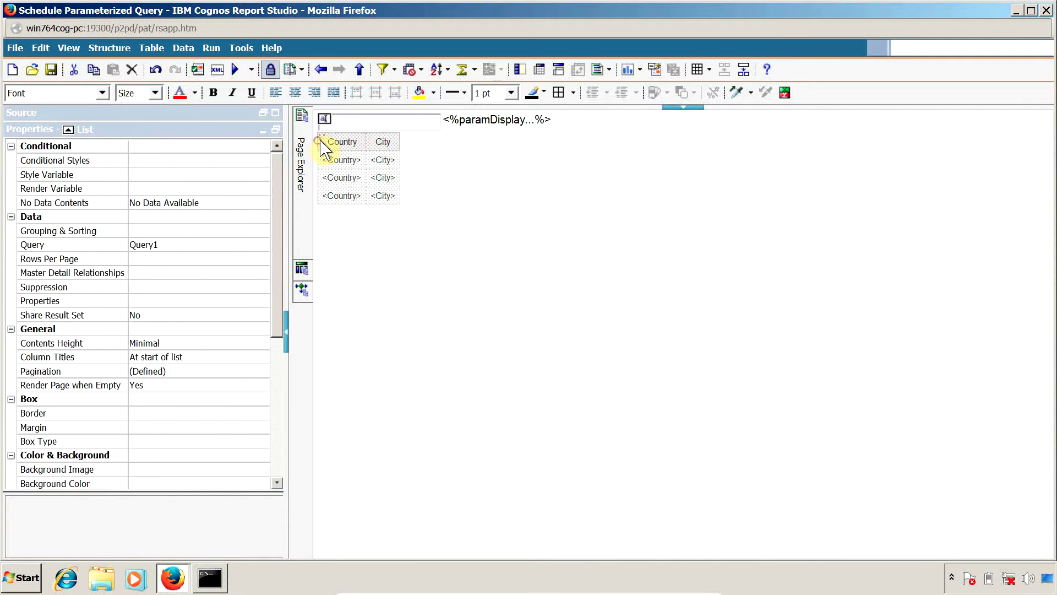
left_click(352, 122)
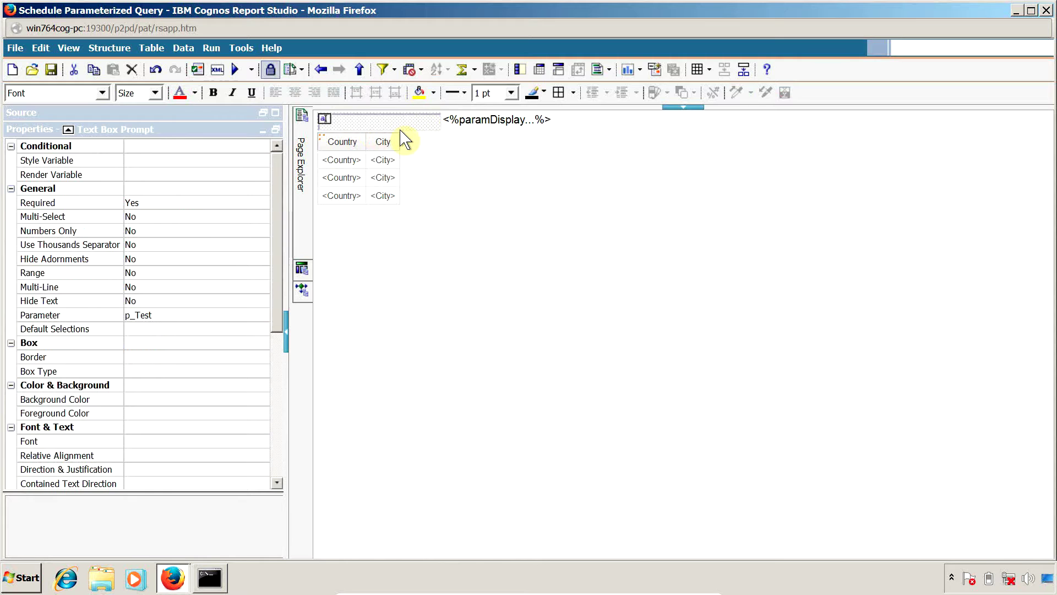
left_click(466, 123)
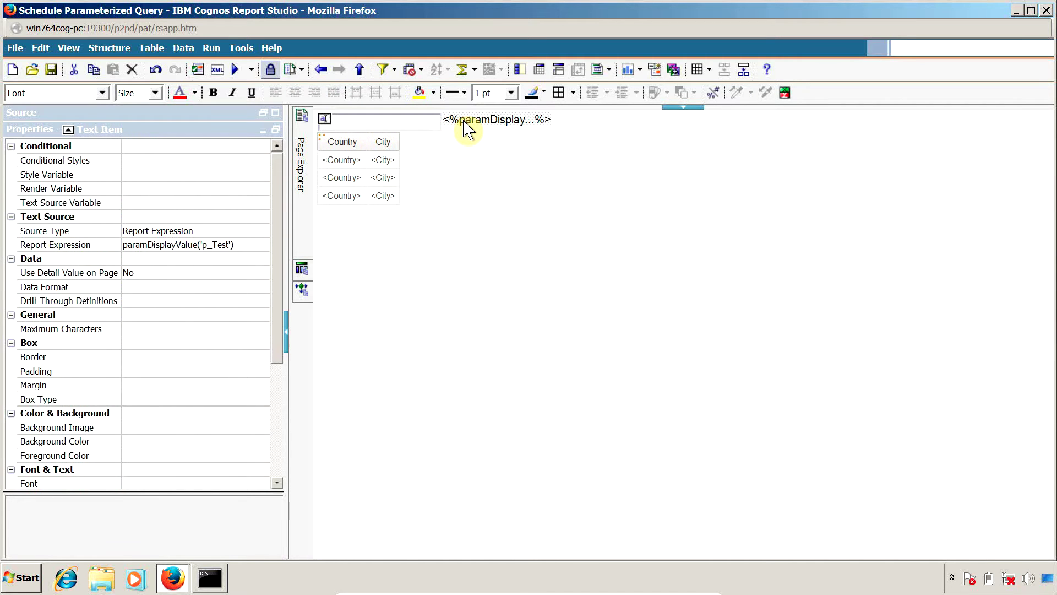
left_click(384, 126)
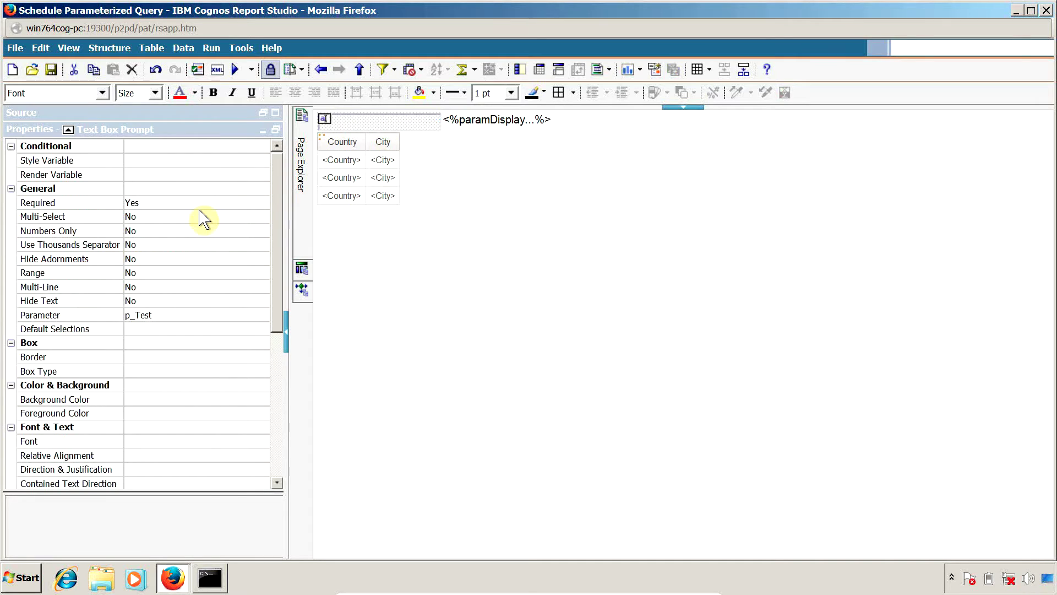
left_click(155, 203)
- Go to the query behind the Country and City list and inspect its detail filter on City
left_click(323, 137)
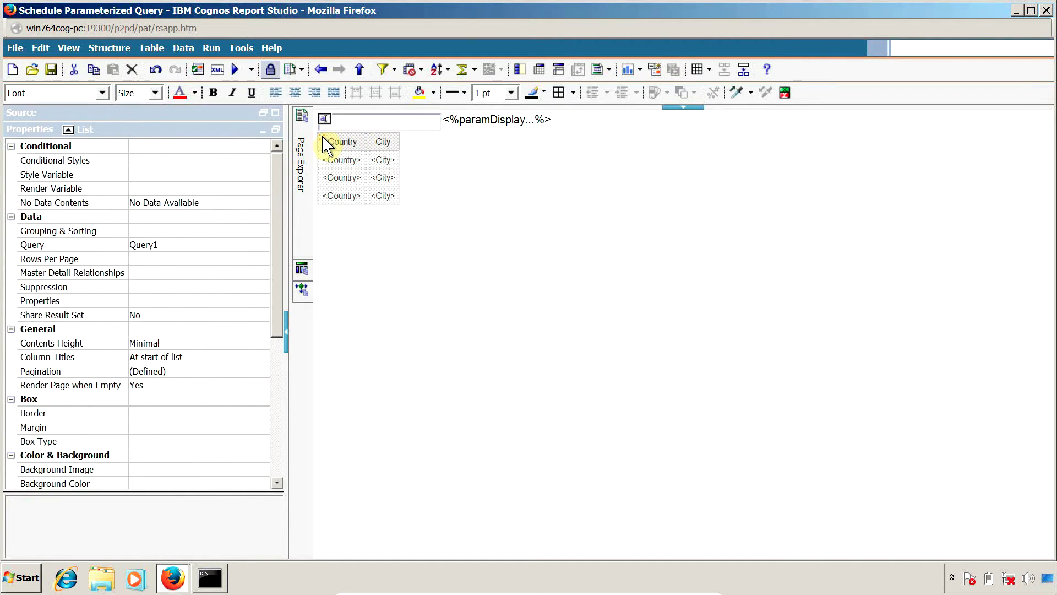
right_click(343, 154)
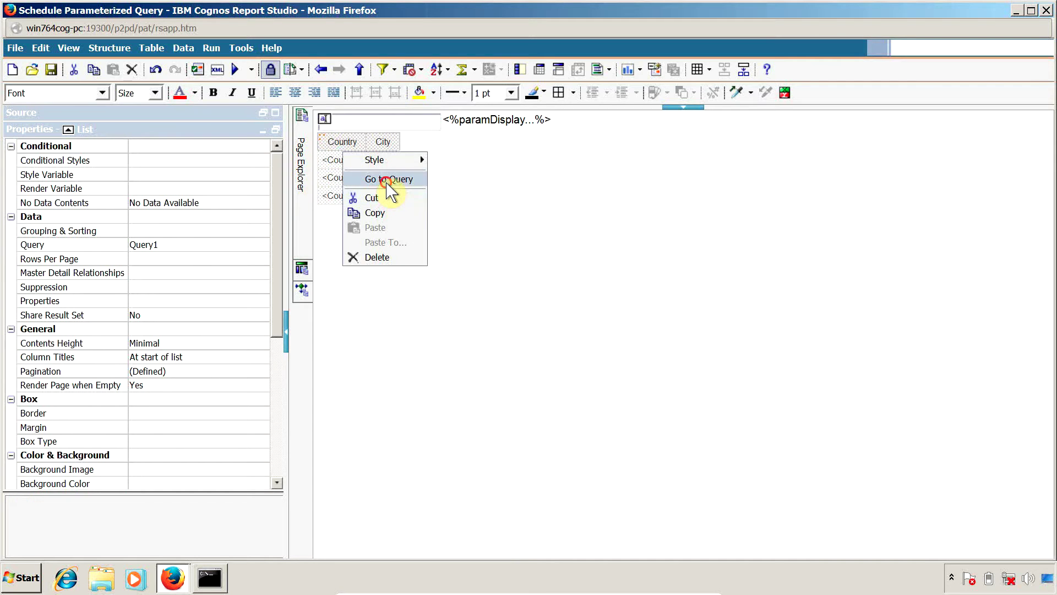
left_click(388, 181)
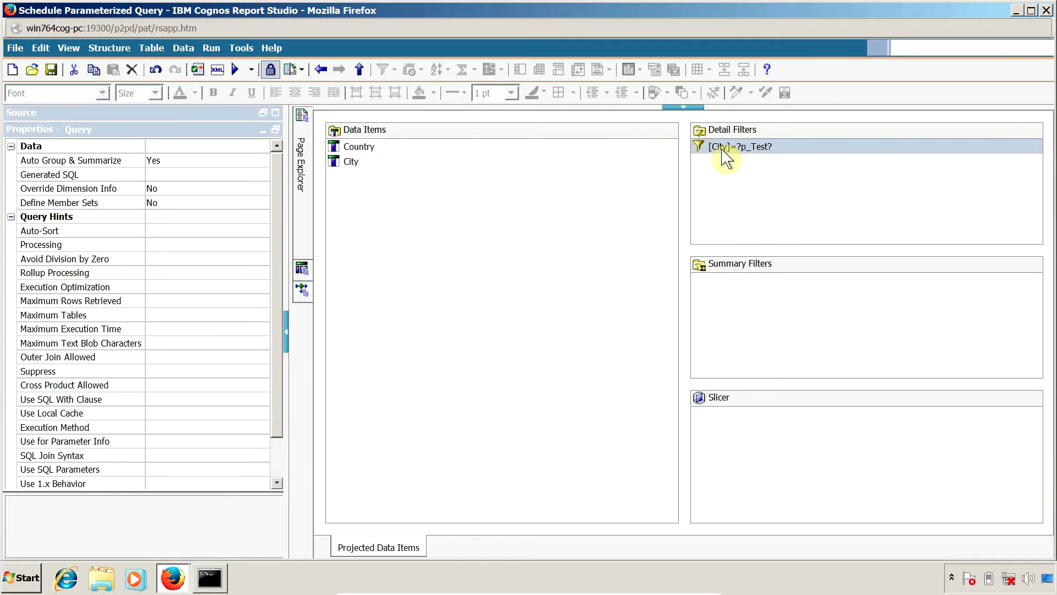
left_click(753, 148)
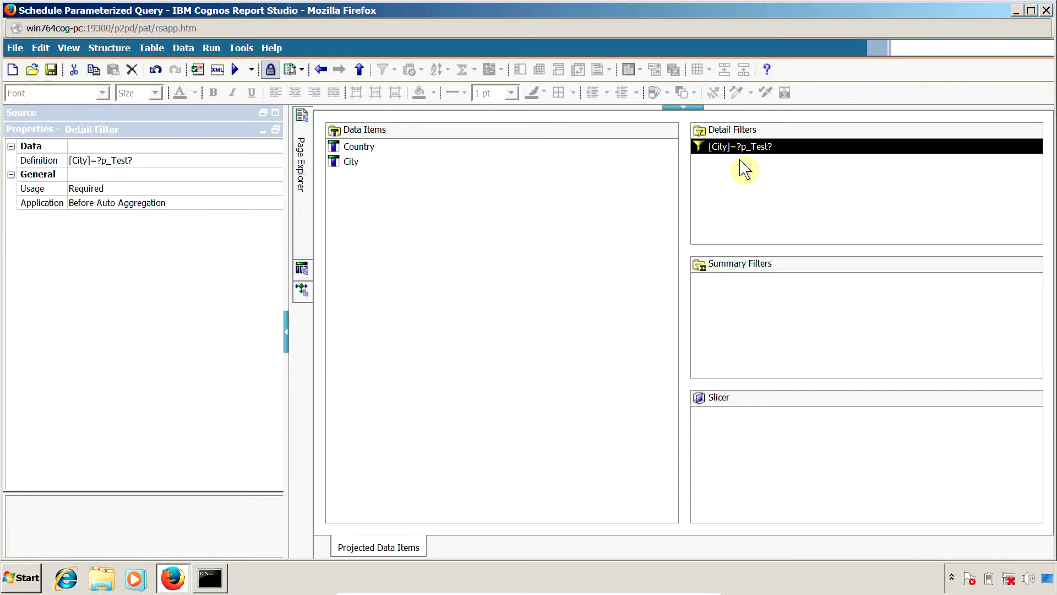
- Run the report with Kista as the City prompt value
left_click(235, 75)
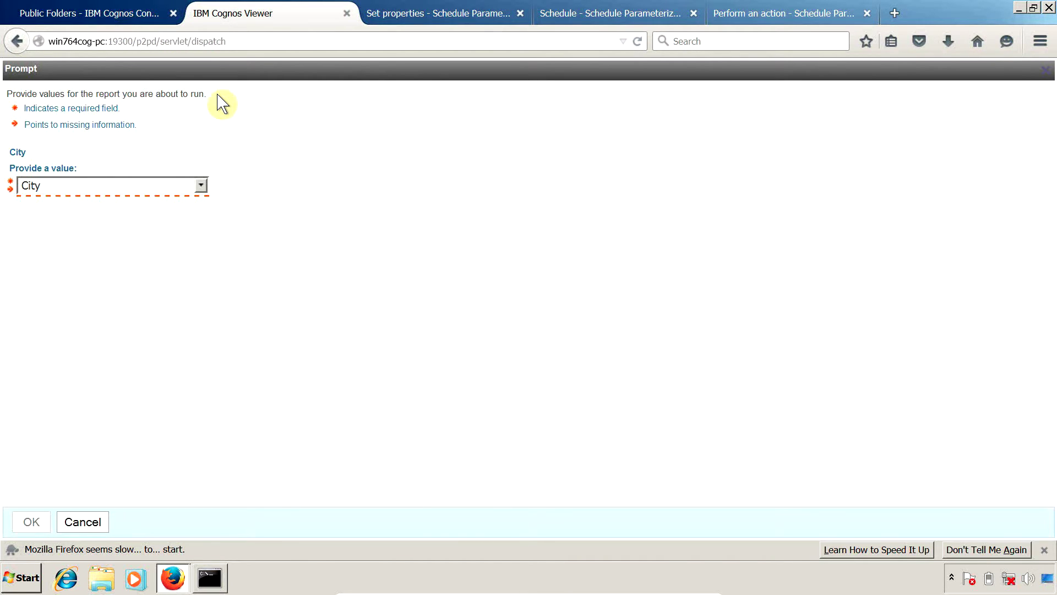
left_click(201, 185)
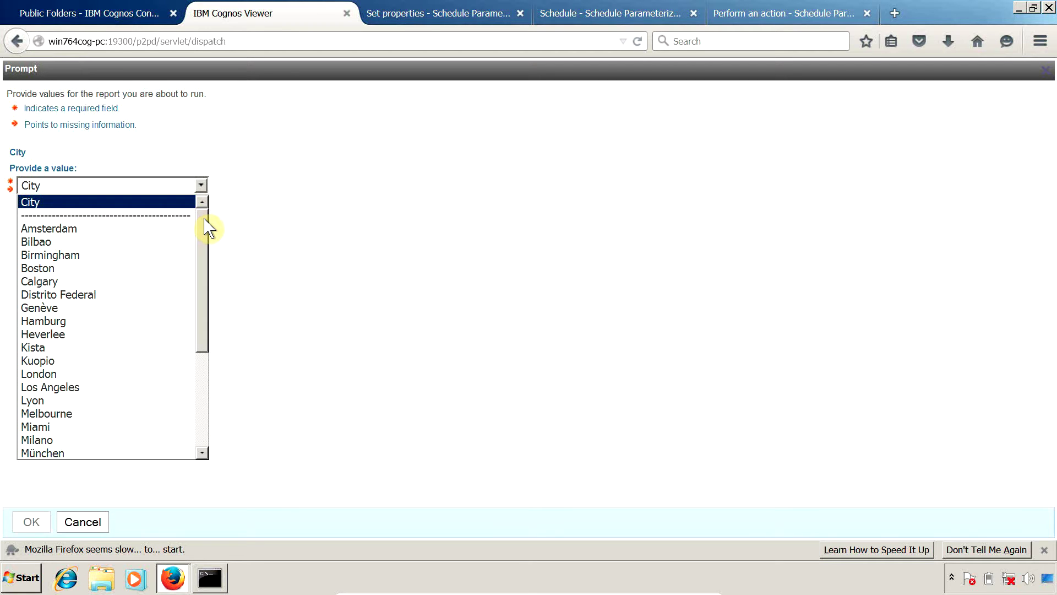
left_click_drag(204, 228, 198, 264)
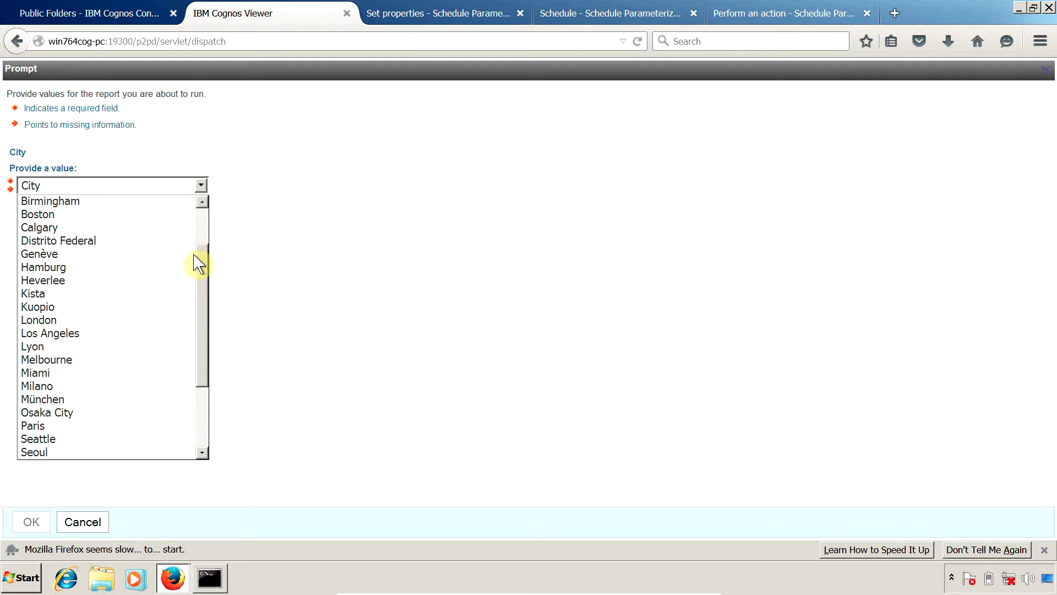
left_click(88, 295)
left_click(27, 522)
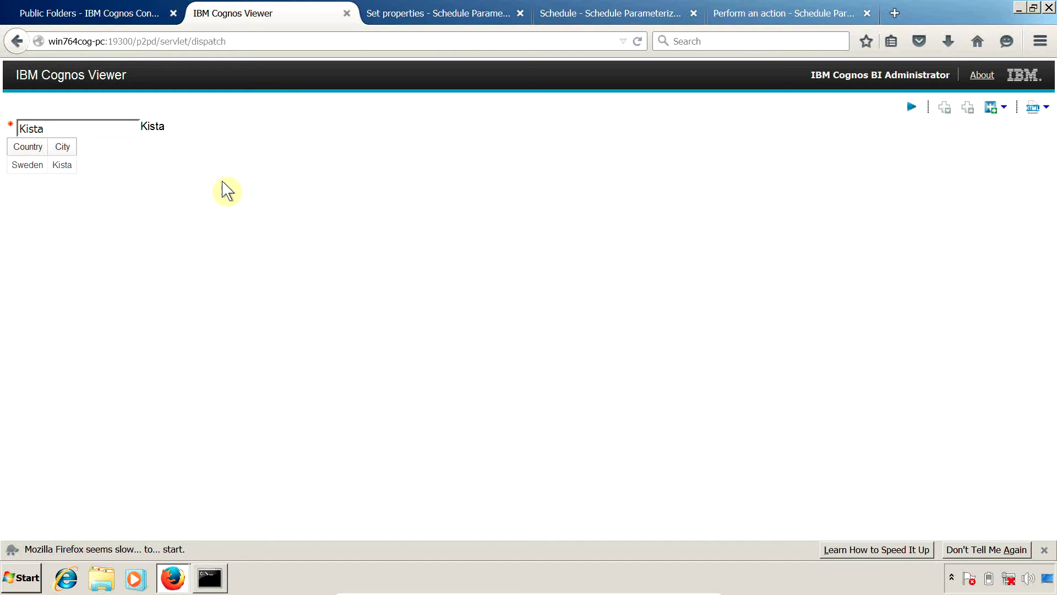
- In the Tutor folder of Cognos Connection, rename the Schedule Parameterized Query entry to "Schedule Parameterized Report"
left_click(102, 13)
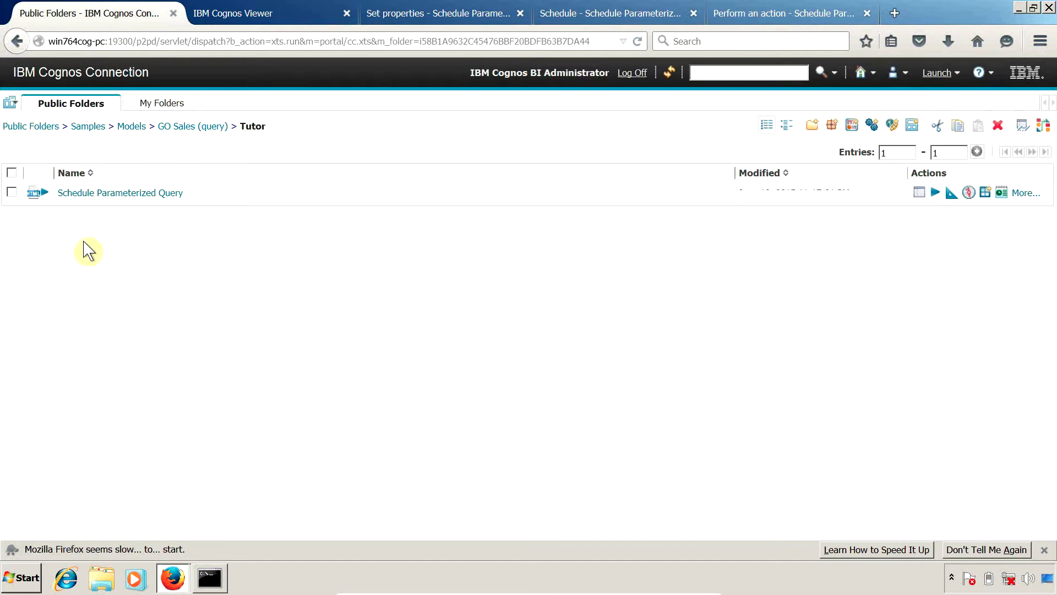
double_click(200, 194)
left_click_drag(113, 209, 60, 196)
left_click(1025, 192)
left_click(88, 117)
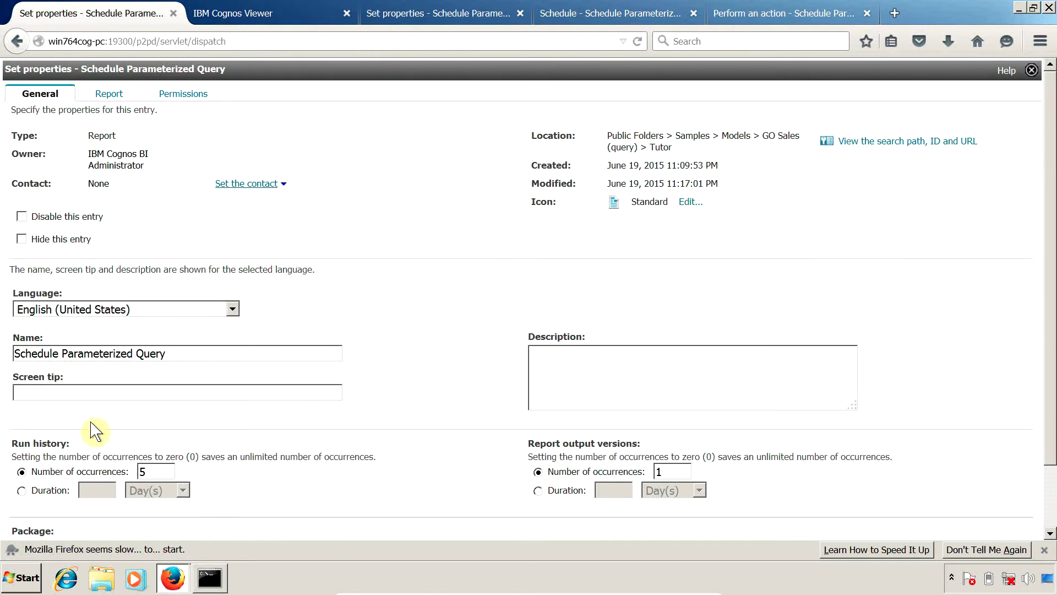
left_click_drag(136, 353, 227, 347)
type("Report")
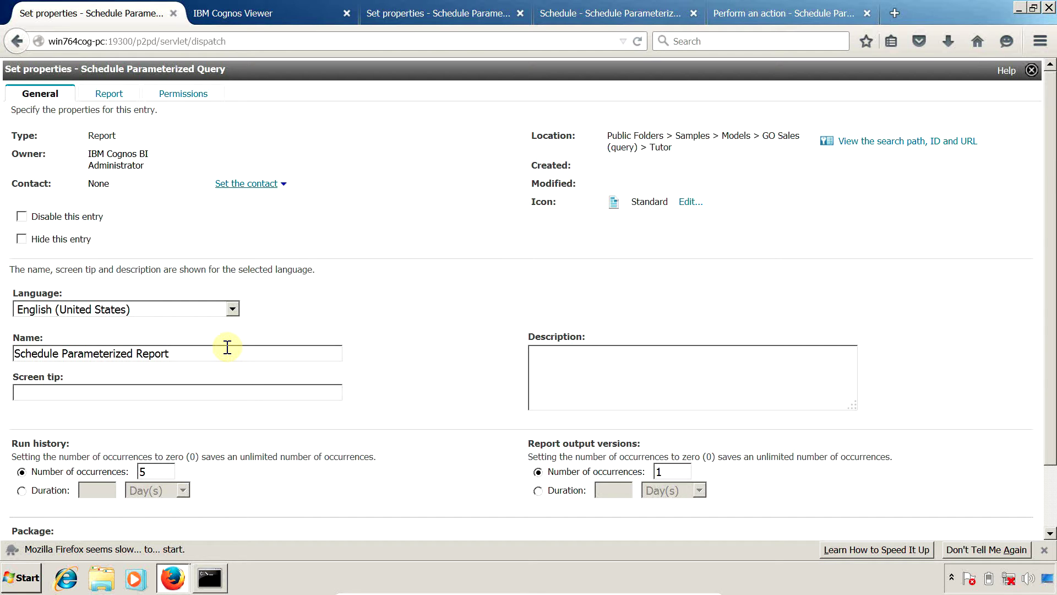
key("Return")
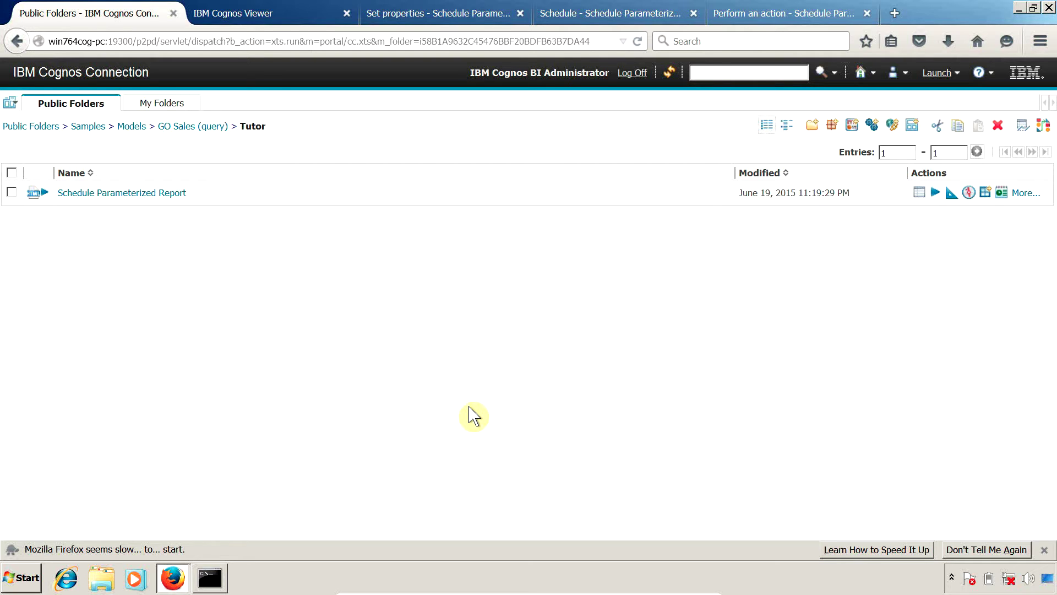
- Create a schedule for Schedule Parameterized Report with a by-day frequency of every 1 minute and save it
left_click(1026, 193)
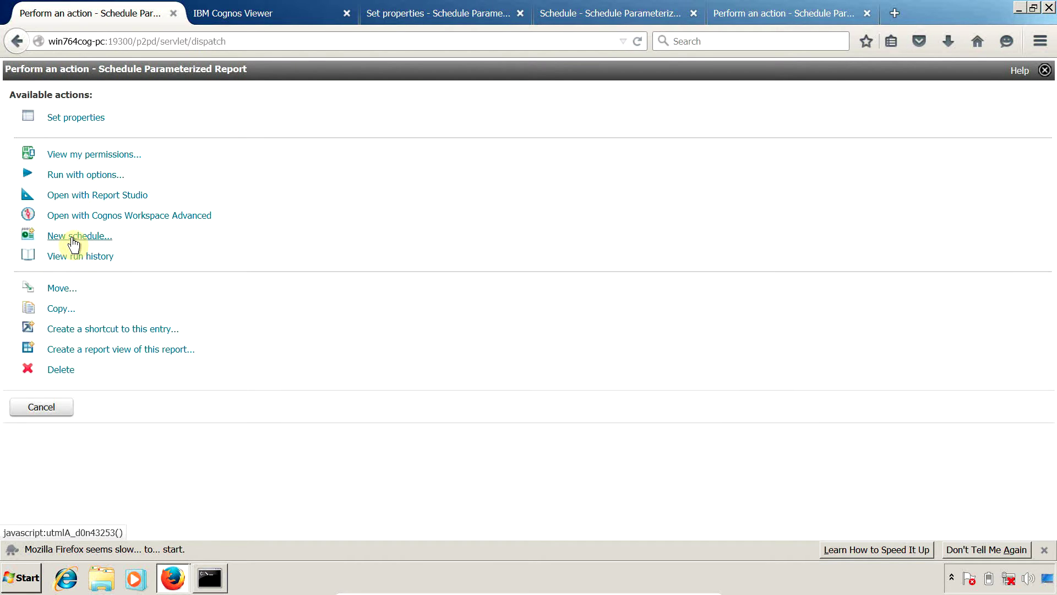
left_click(48, 412)
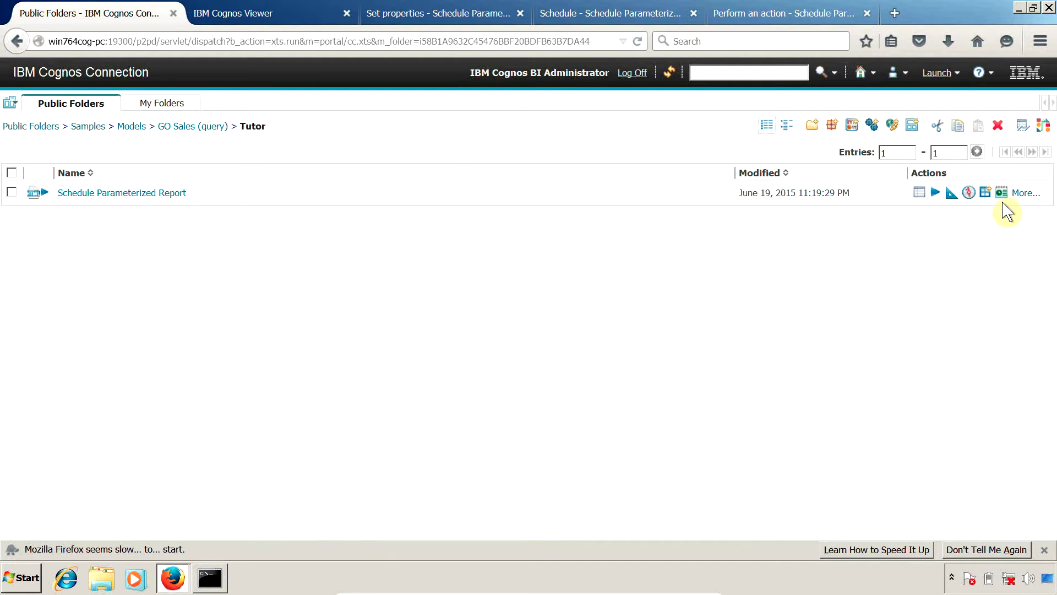
left_click(1003, 194)
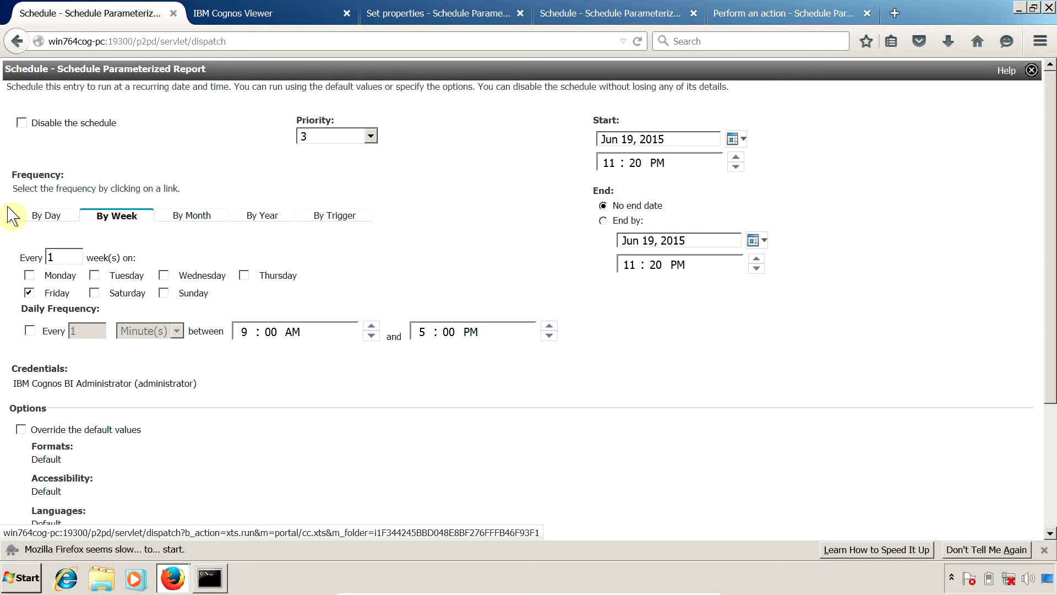
left_click(36, 217)
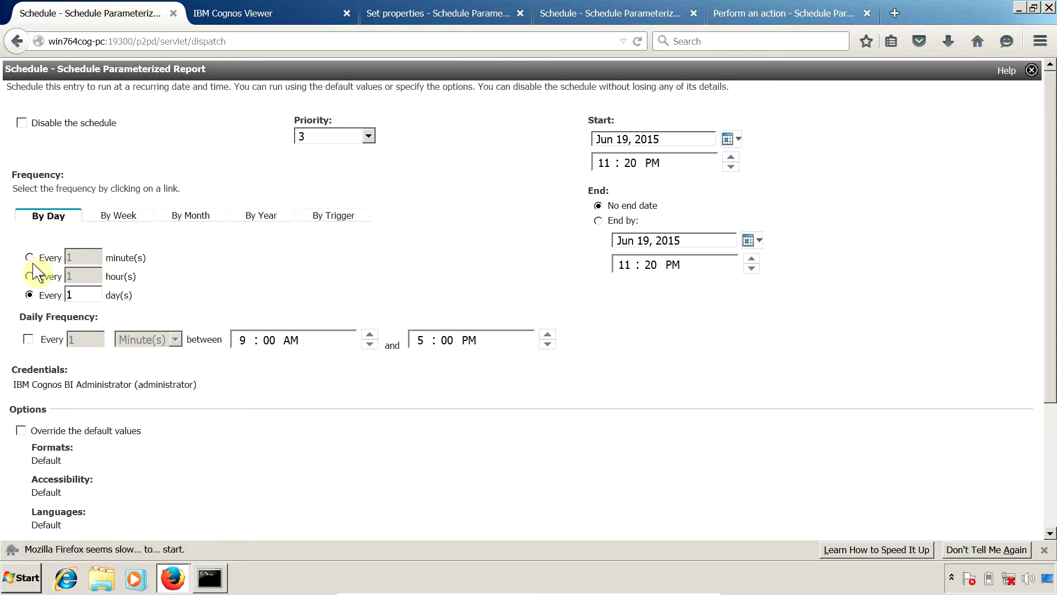
left_click(29, 257)
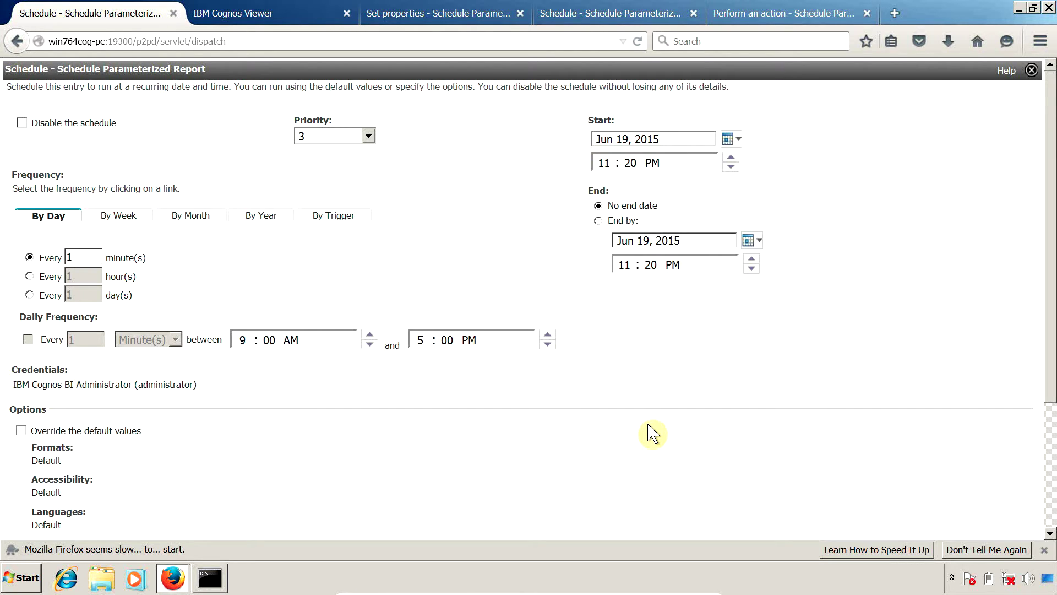
scroll(499, 423, "down", 5)
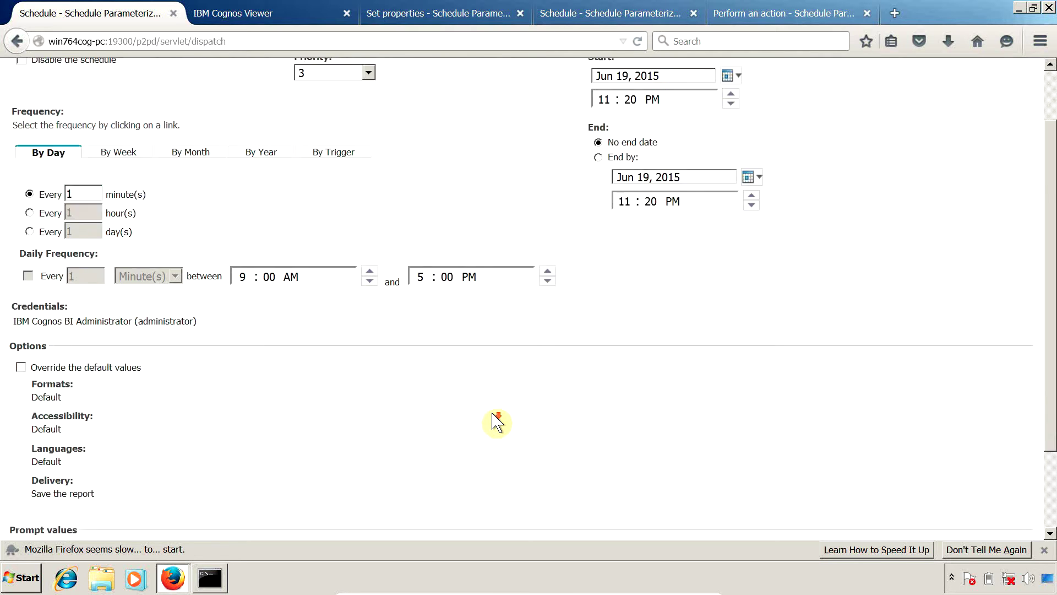
left_click(42, 509)
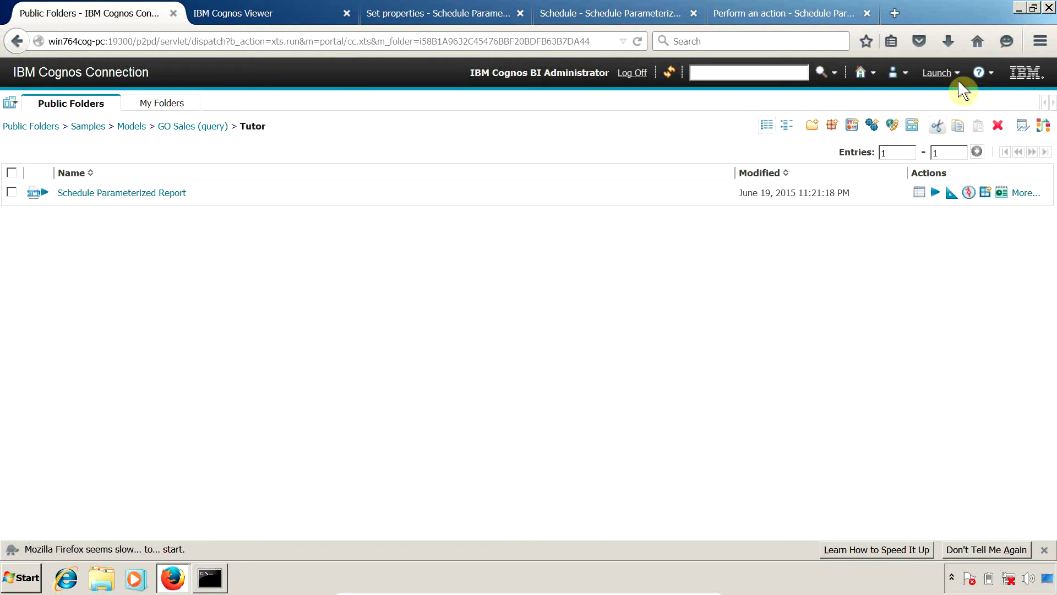
- Launch IBM Cognos Administration and show the upcoming activities
left_click(264, 13)
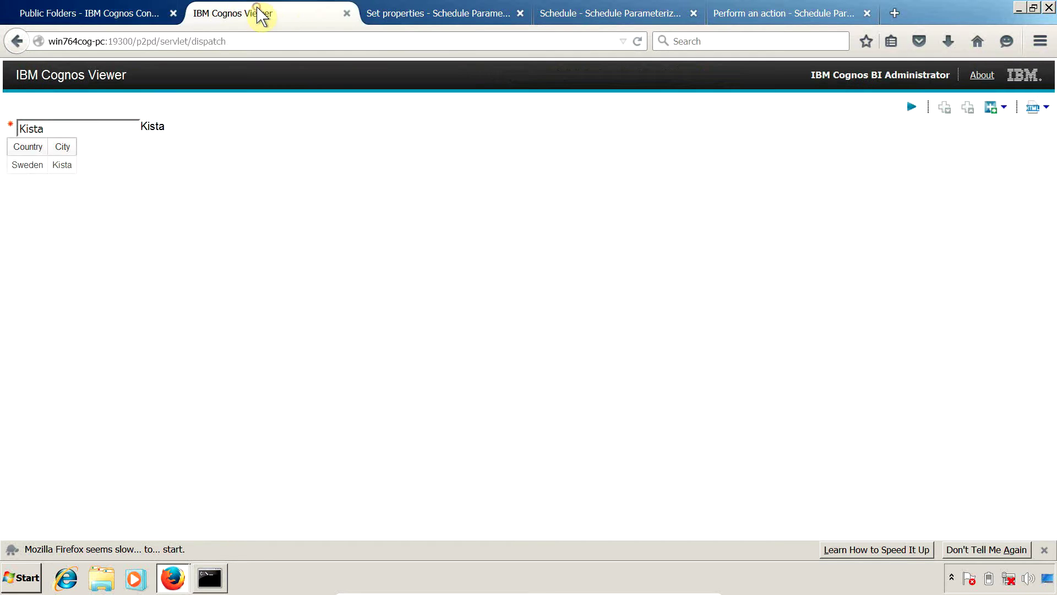
left_click(134, 11)
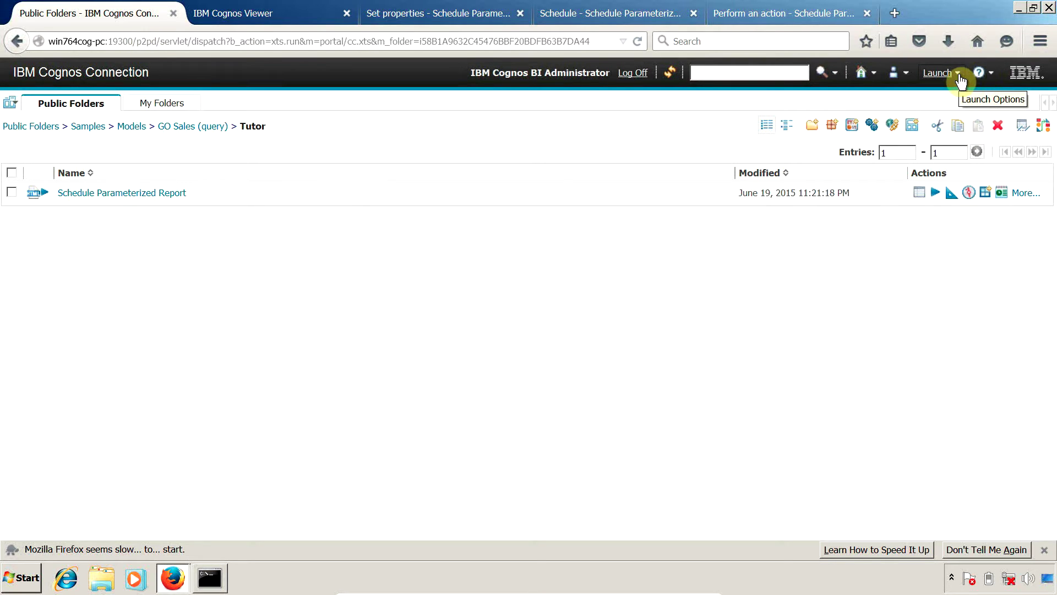
left_click(959, 77)
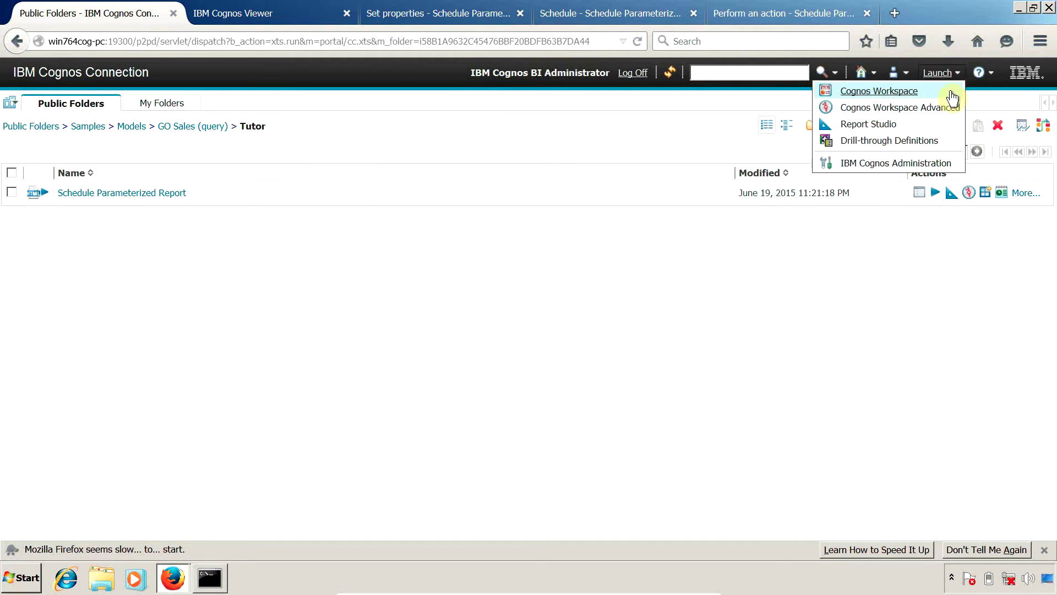
left_click(888, 164)
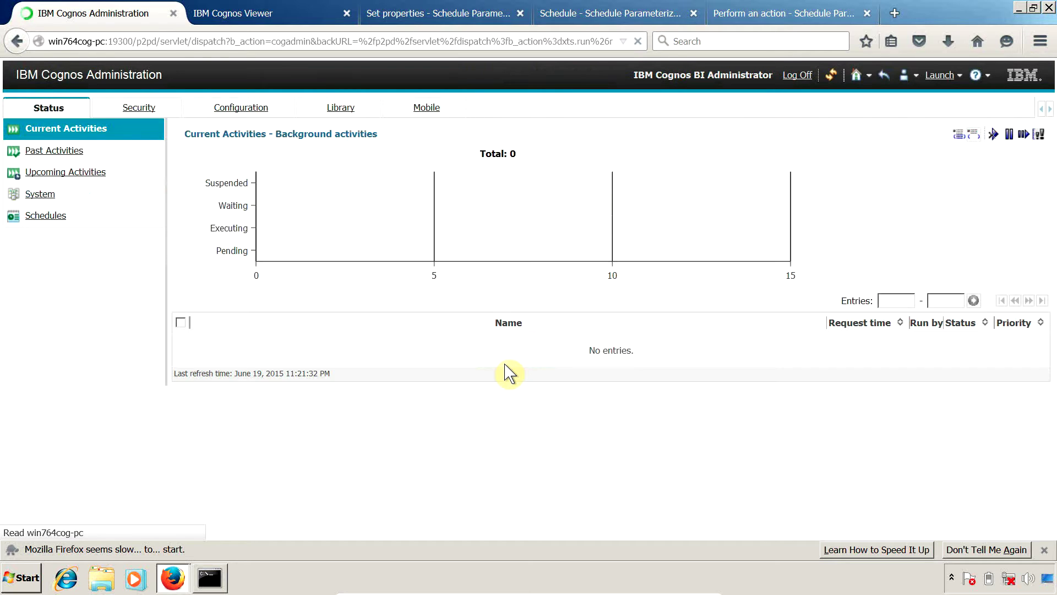
left_click(74, 184)
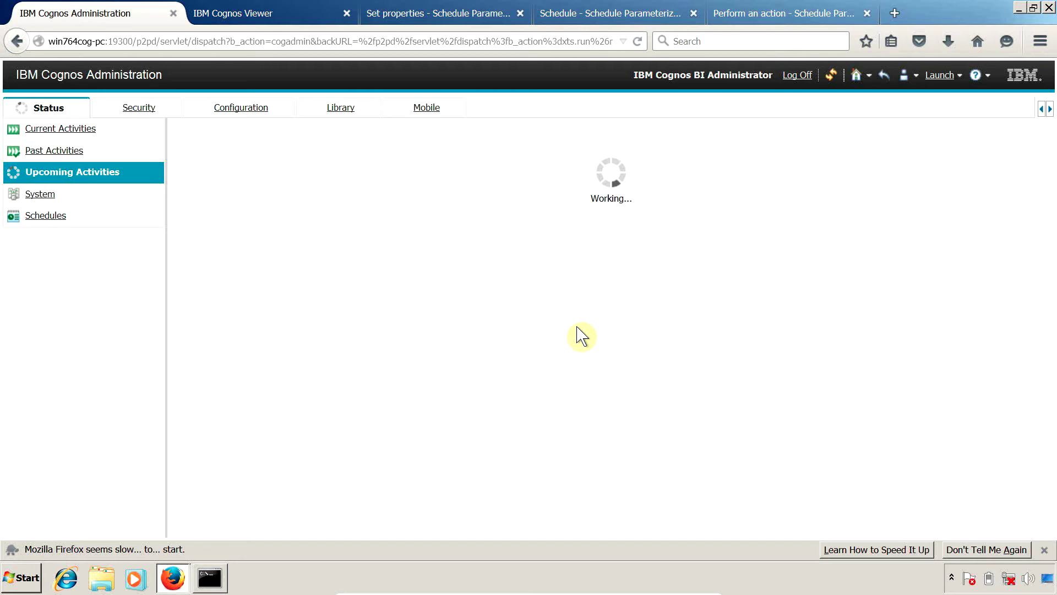
- Examine the names and request times of the scheduled Schedule Parameterized Report runs in the upcoming activities
scroll(401, 432, "down", 3)
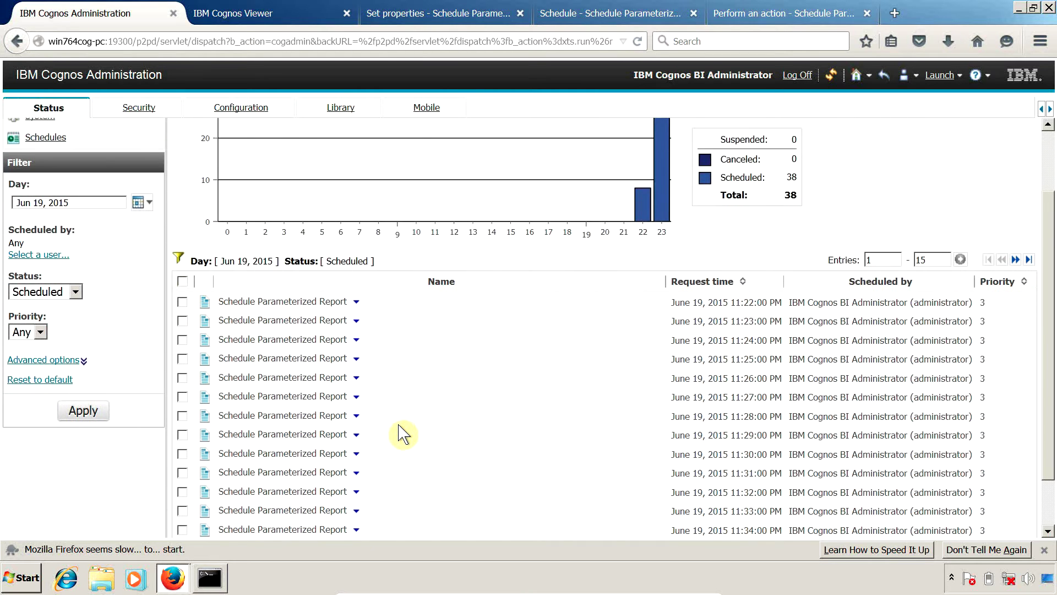
scroll(401, 431, "down", 2)
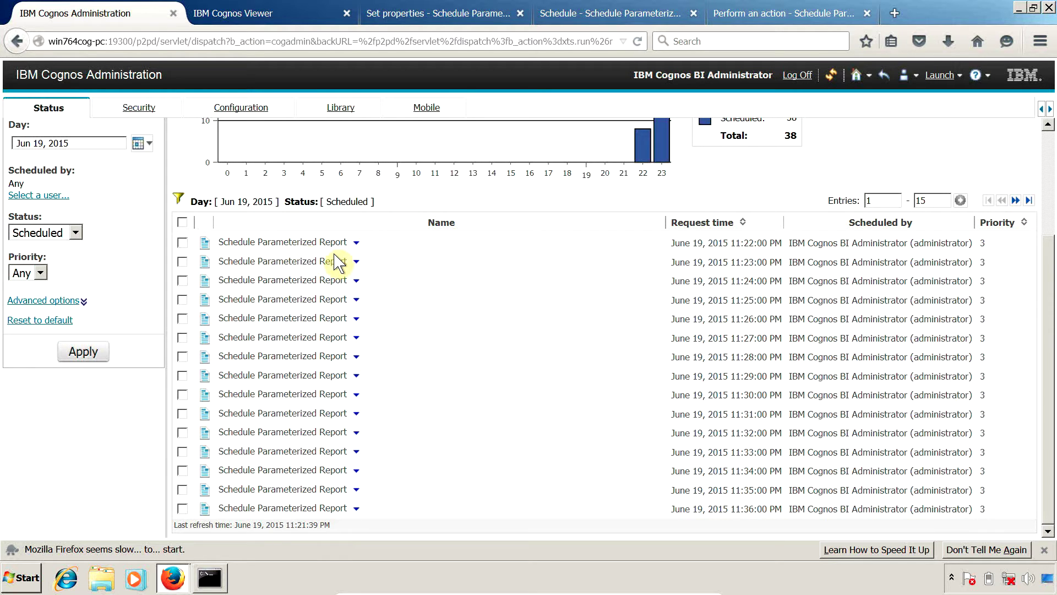
scroll(467, 299, "up", 3)
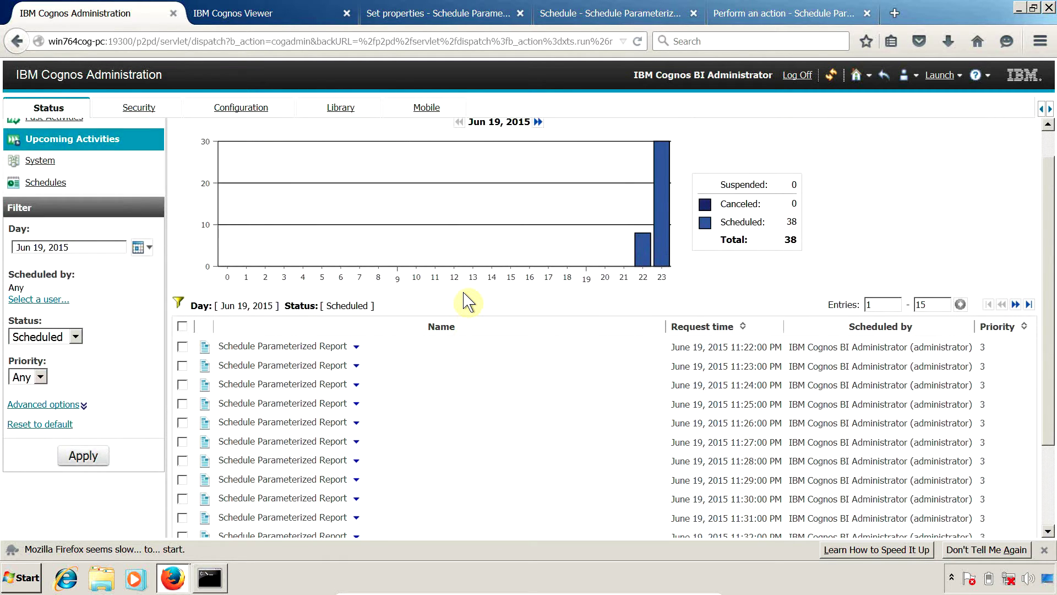
scroll(467, 301, "down", 3)
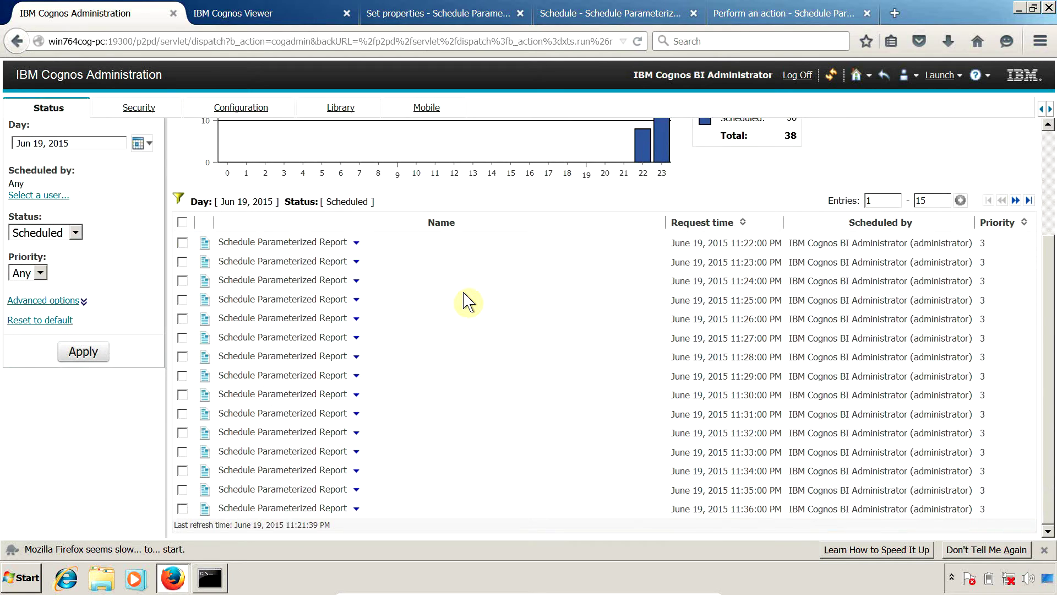
left_click_drag(219, 241, 344, 243)
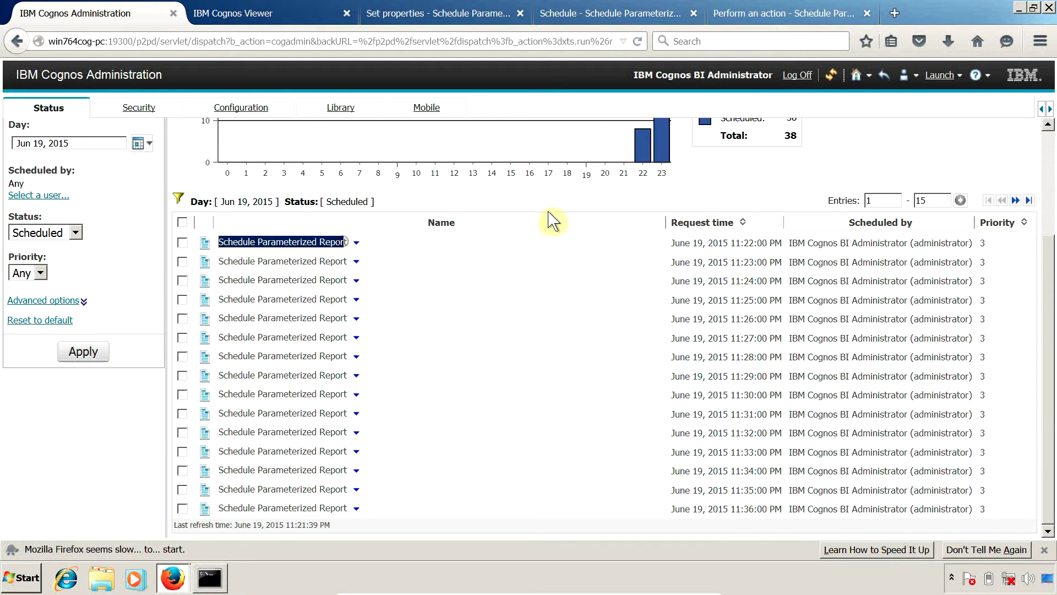
left_click(692, 244)
left_click_drag(719, 245, 757, 243)
left_click_drag(680, 262, 758, 262)
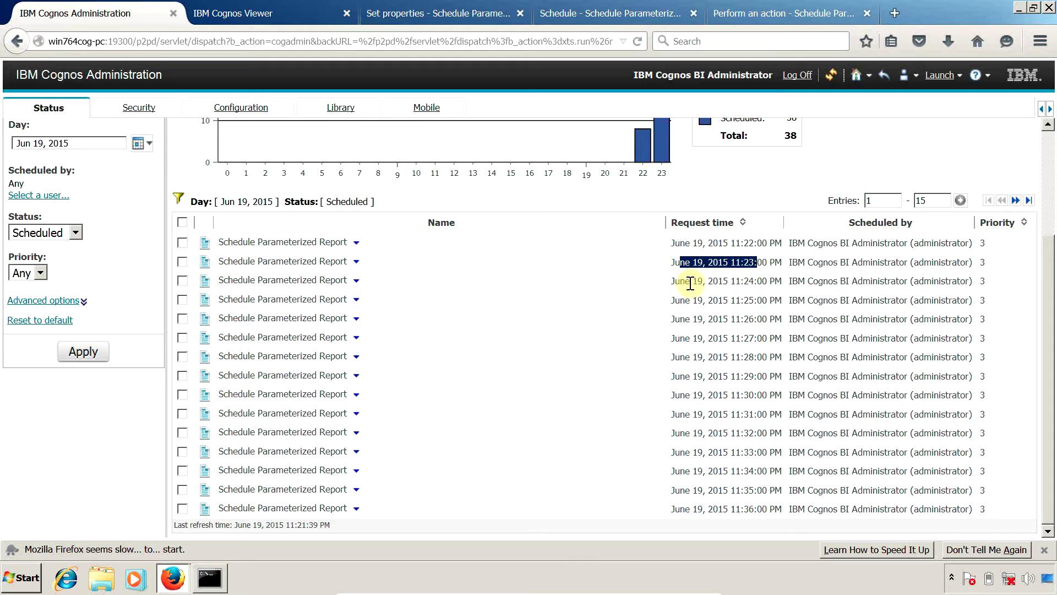
- Check the current system time with the time command in Command Prompt to compare it with the scheduled request times
left_click_drag(689, 281, 751, 285)
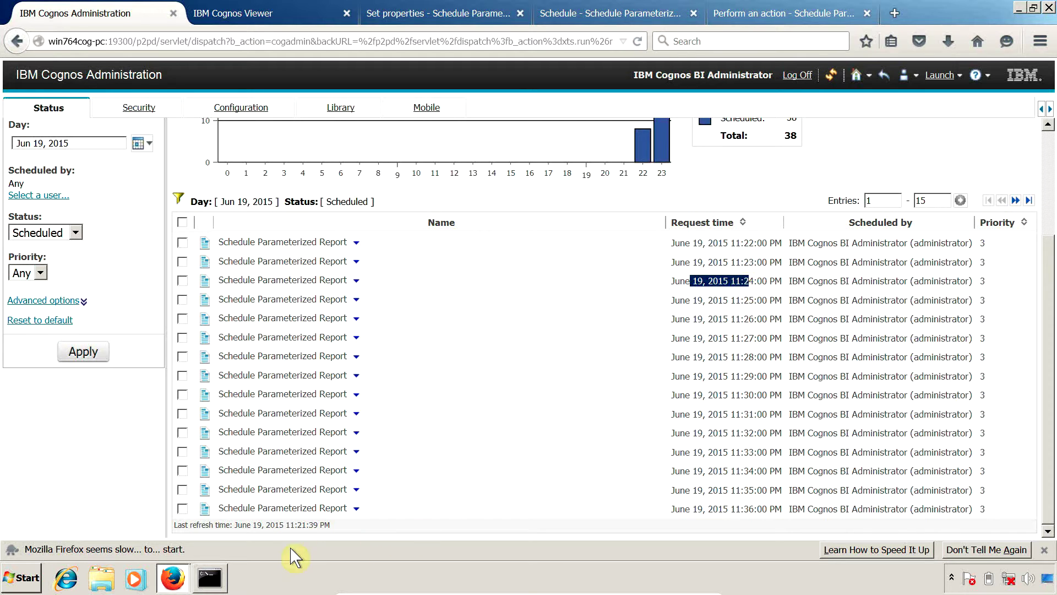
left_click(220, 570)
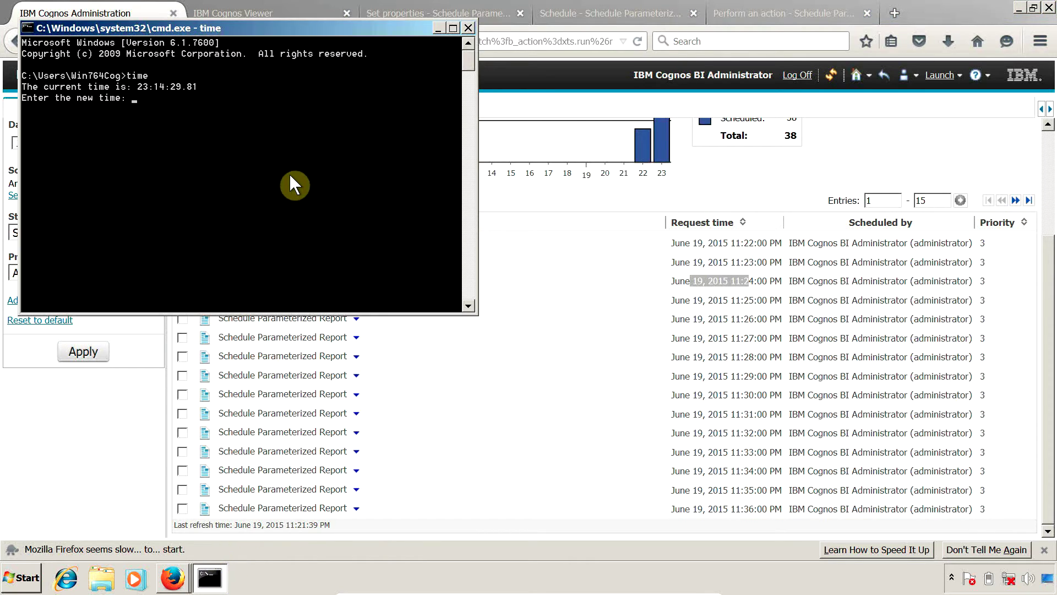
key("Return")
type("time")
key("Return")
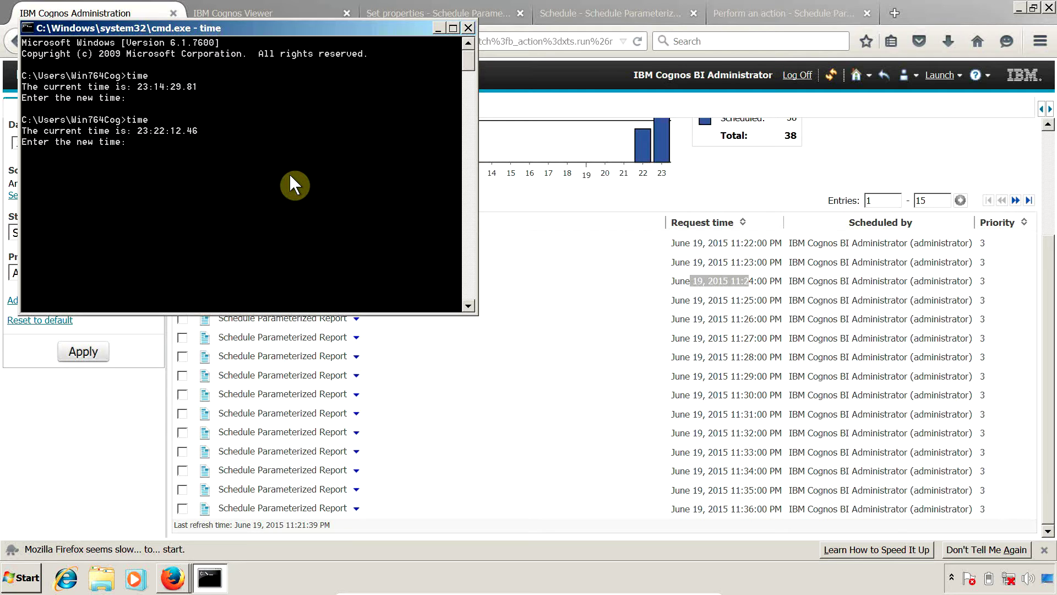
key("Return")
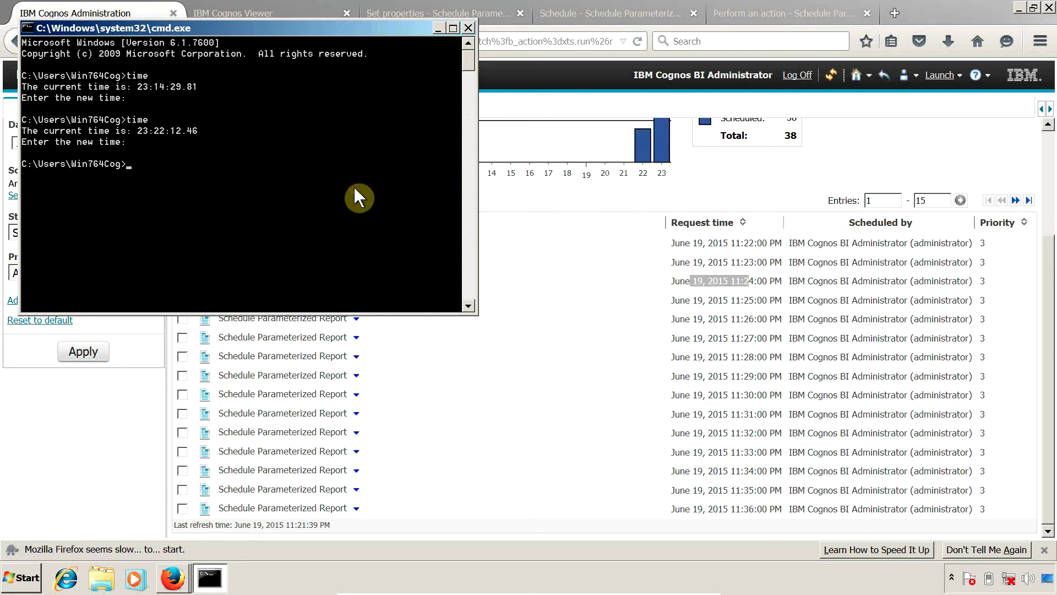
- Return to Cognos Administration and show the current background activities, checking the listed states
left_click(619, 217)
scroll(602, 210, "up", 4)
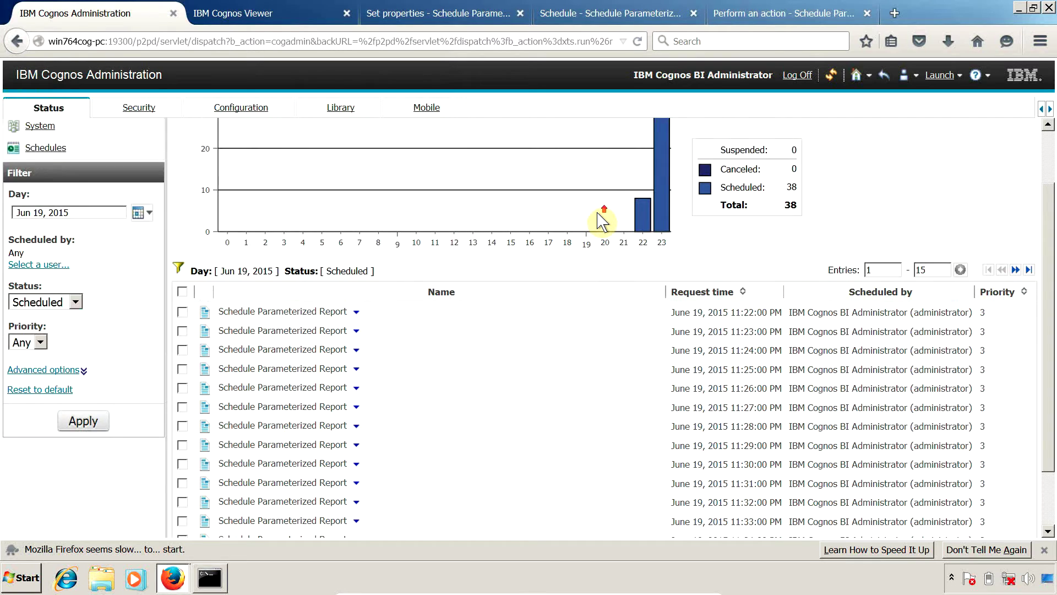
scroll(602, 222, "up", 1)
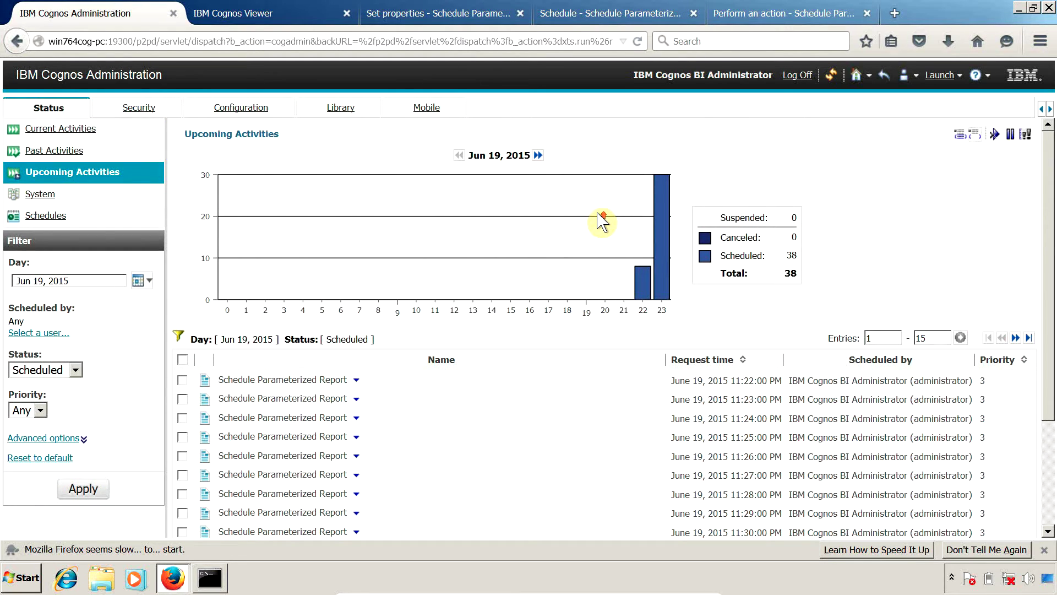
left_click(46, 132)
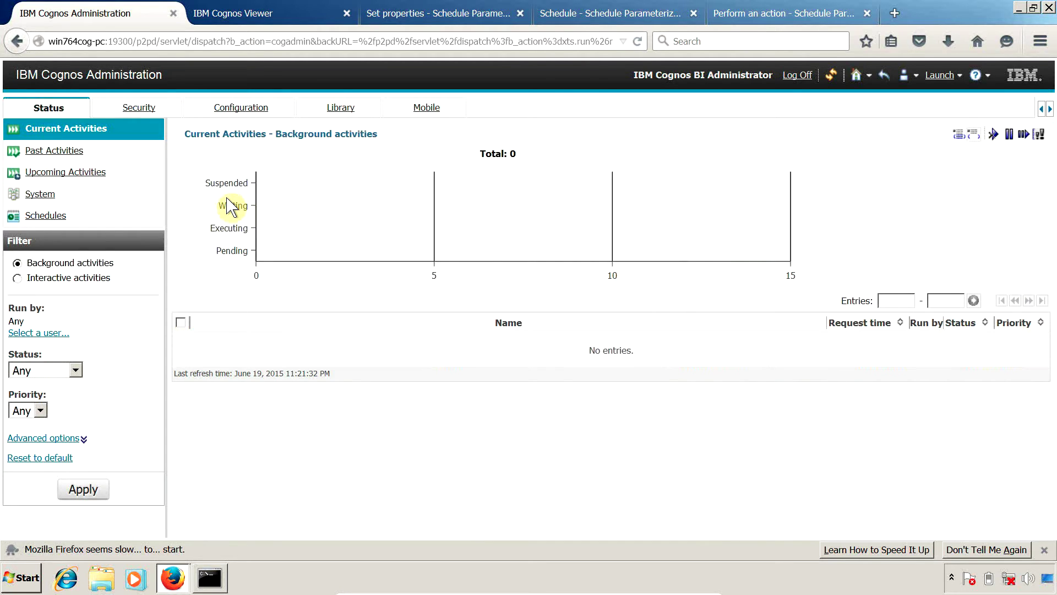
left_click_drag(220, 234, 273, 250)
- Show the past activities and check the requested time and status of the most recent Schedule Parameterized Report run
left_click(59, 151)
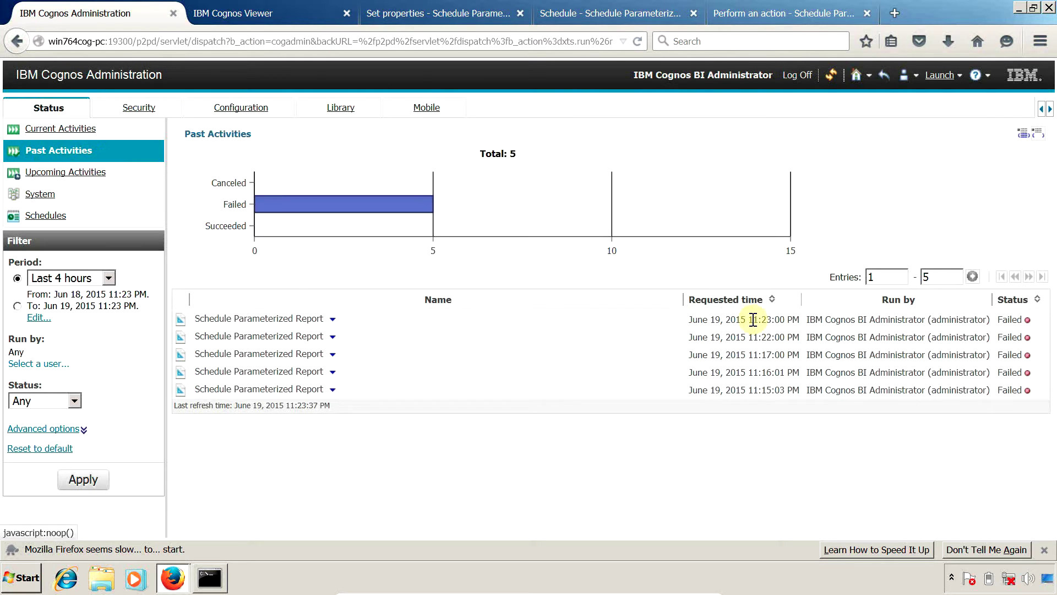
left_click_drag(792, 318, 691, 323)
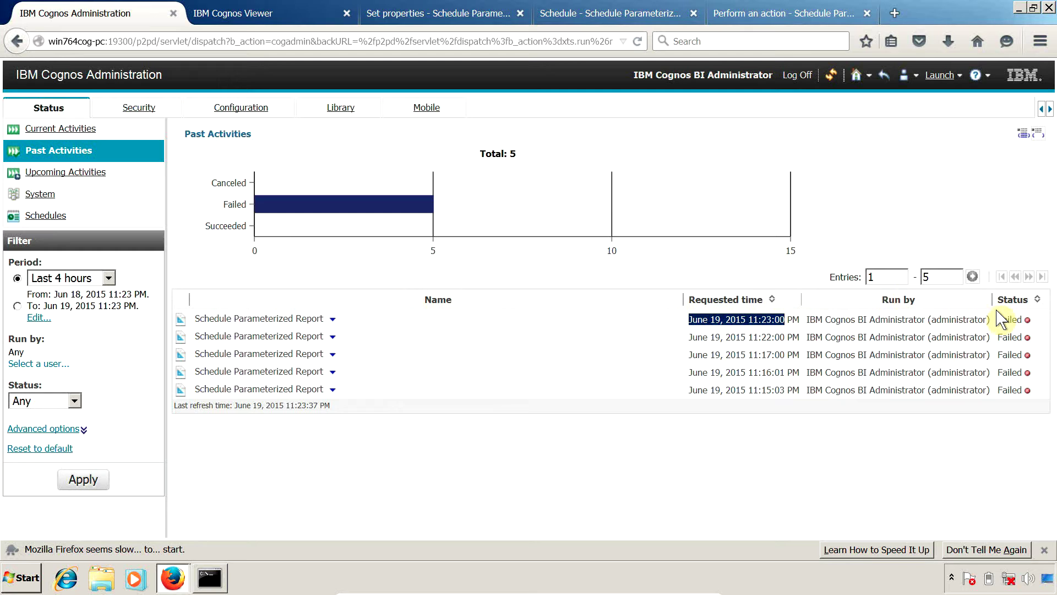
left_click_drag(997, 319, 1024, 320)
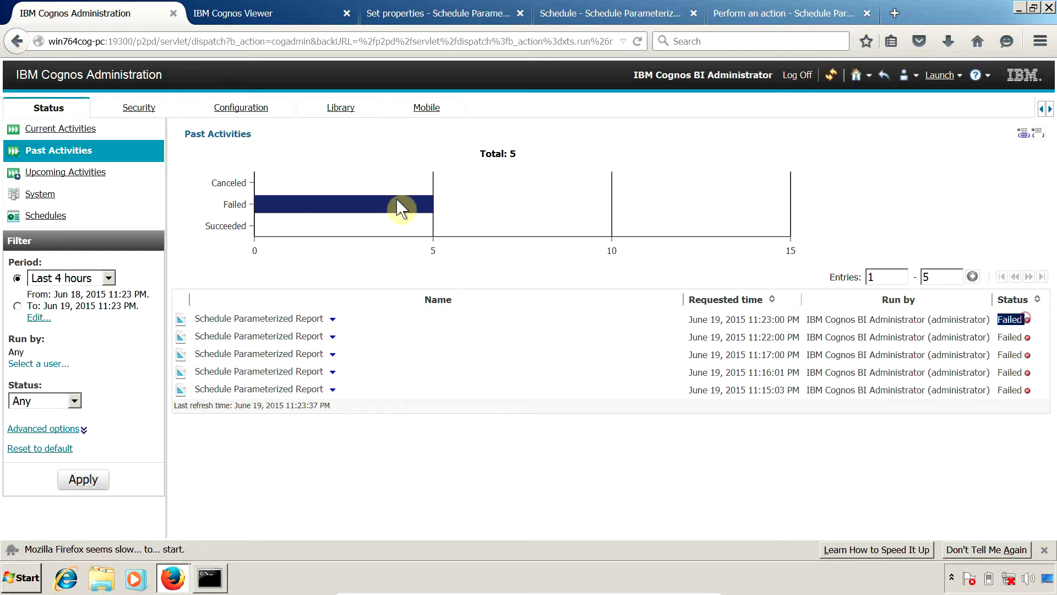
- View the run history details of the most recent run, read its message, and close the details
mouse_move(384, 200)
left_click(332, 321)
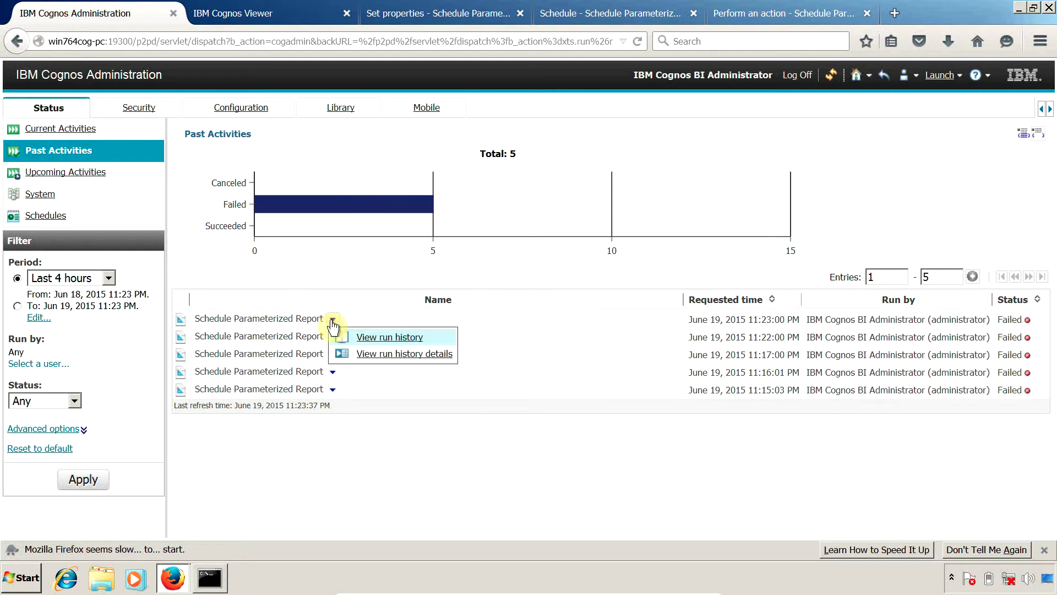
left_click(377, 355)
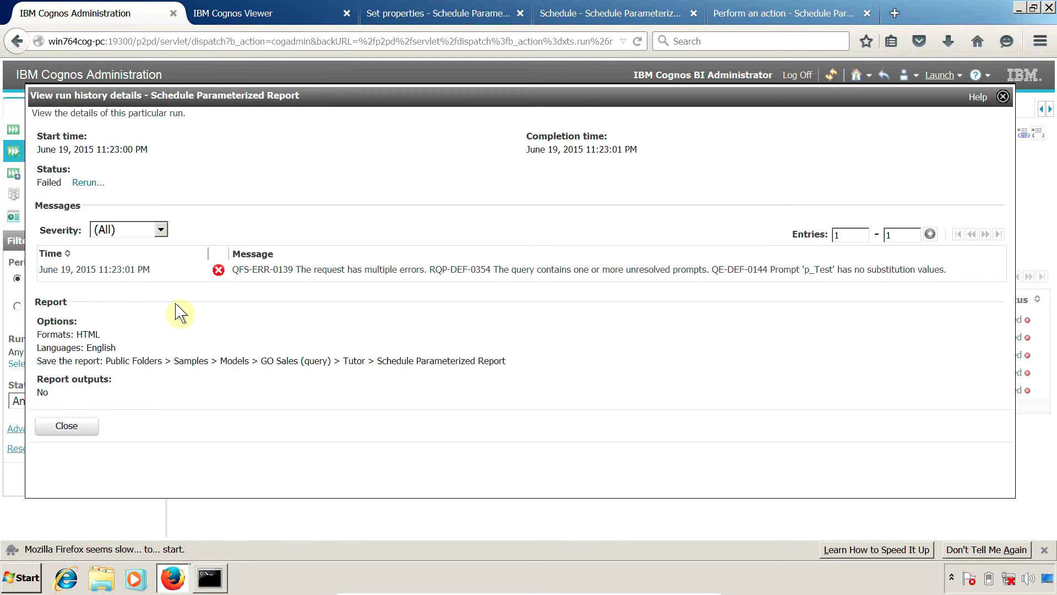
left_click_drag(256, 275, 712, 271)
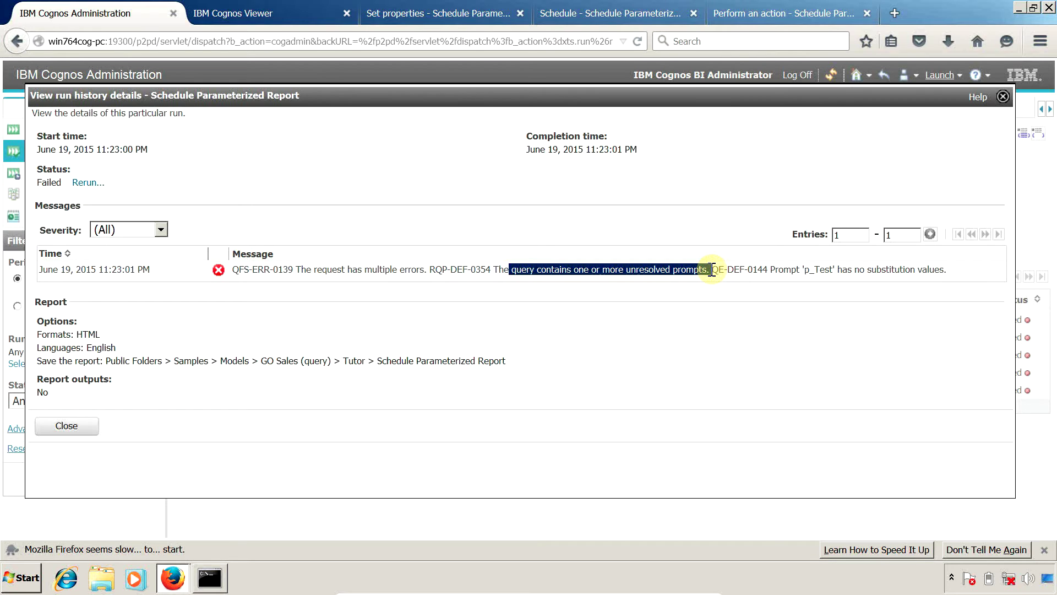
left_click(1003, 97)
- Switch to Report Studio, set the text box prompt's Required property to No, and save the report
key("alt+Tab")
key("alt+Tab")
left_click(514, 254)
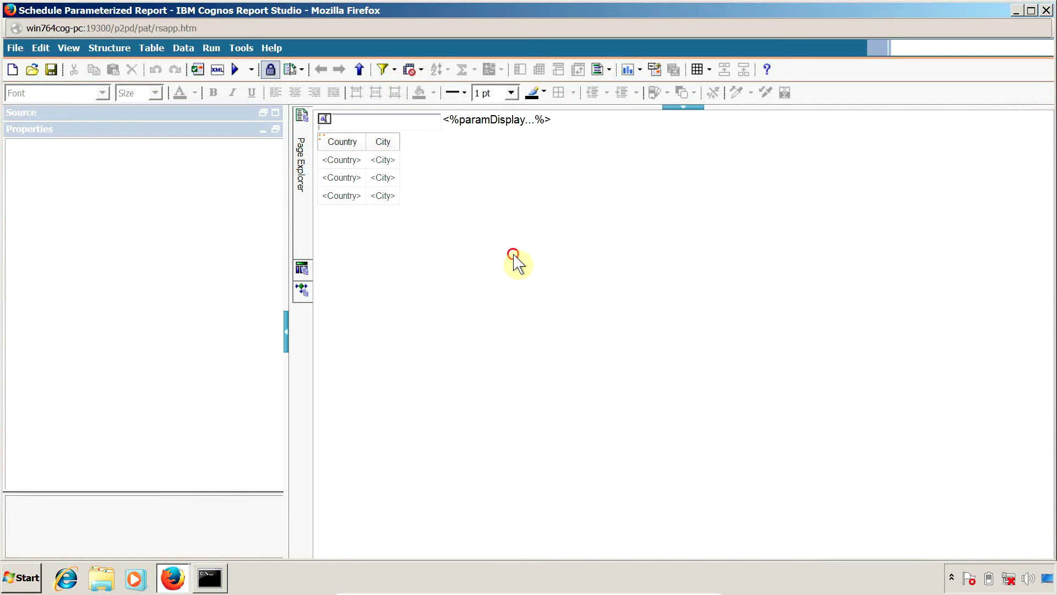
left_click(334, 121)
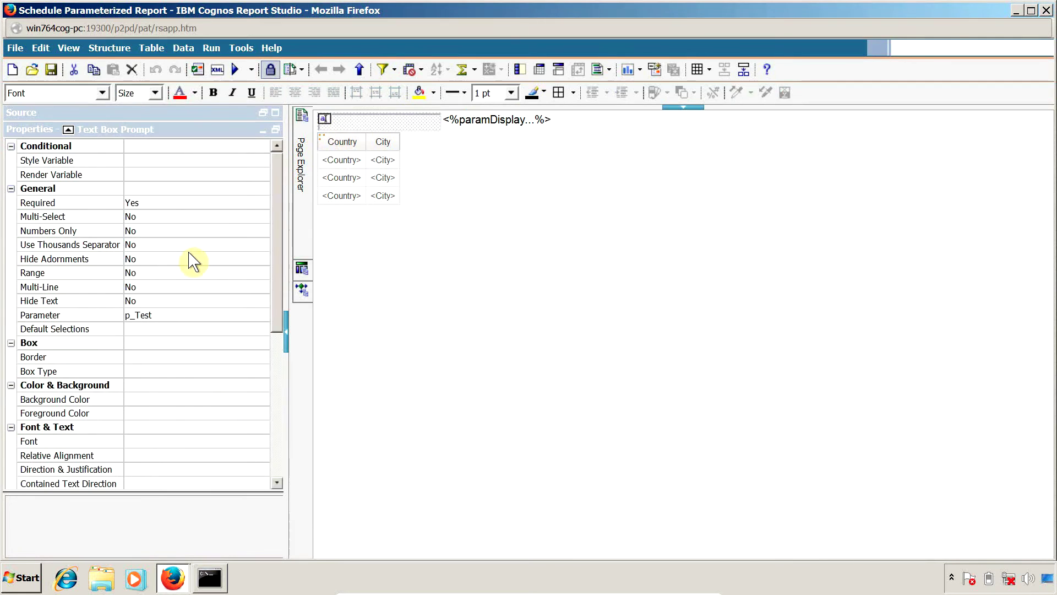
left_click(202, 204)
left_click(259, 203)
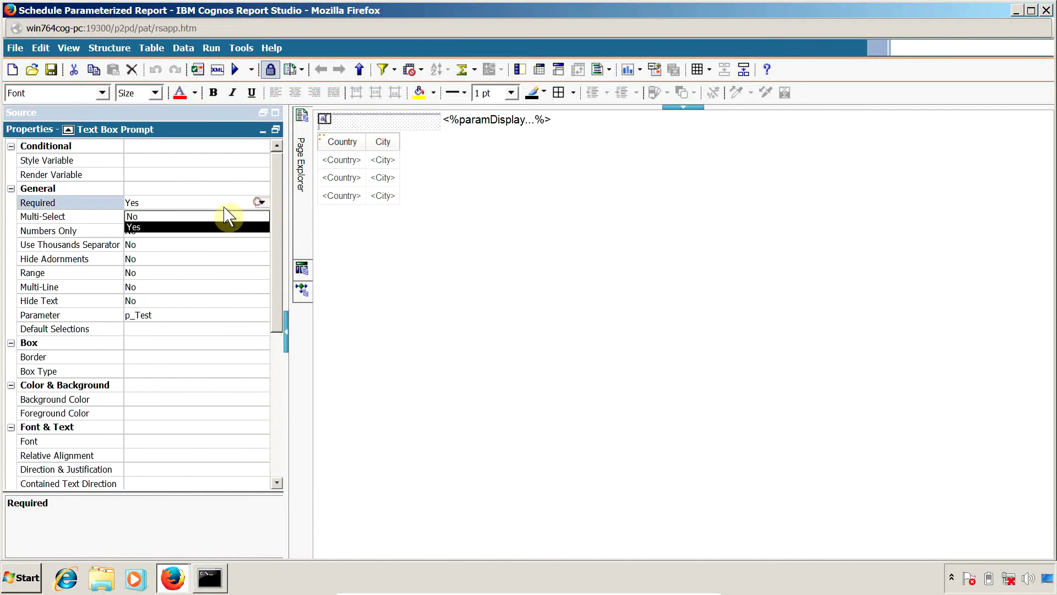
left_click(187, 215)
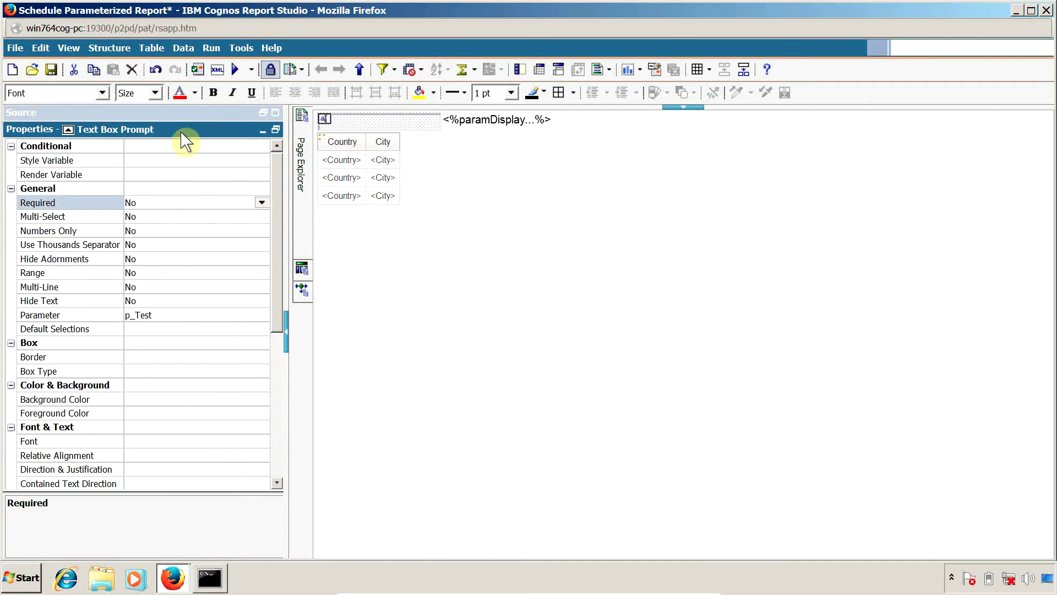
left_click(51, 69)
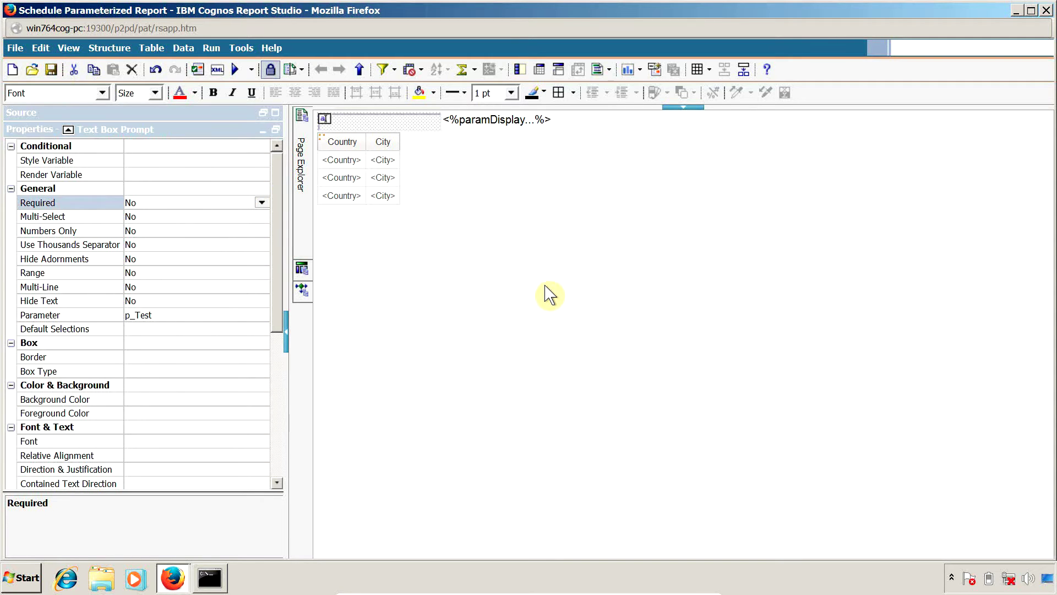
- Switch back to Cognos Administration, reload it, and show the upcoming activities
key("alt+Tab")
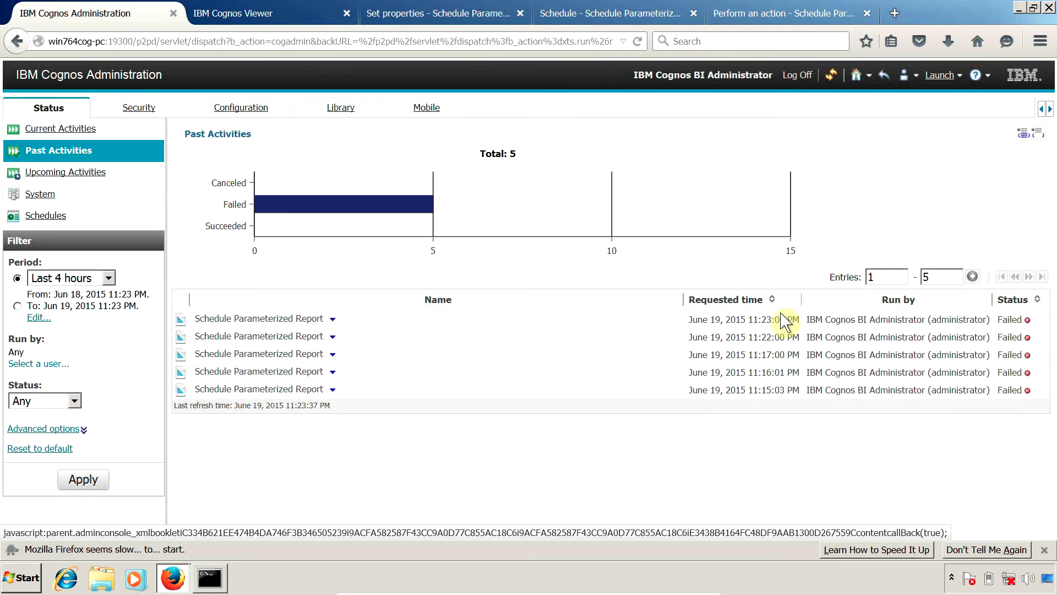
left_click(639, 43)
left_click(640, 44)
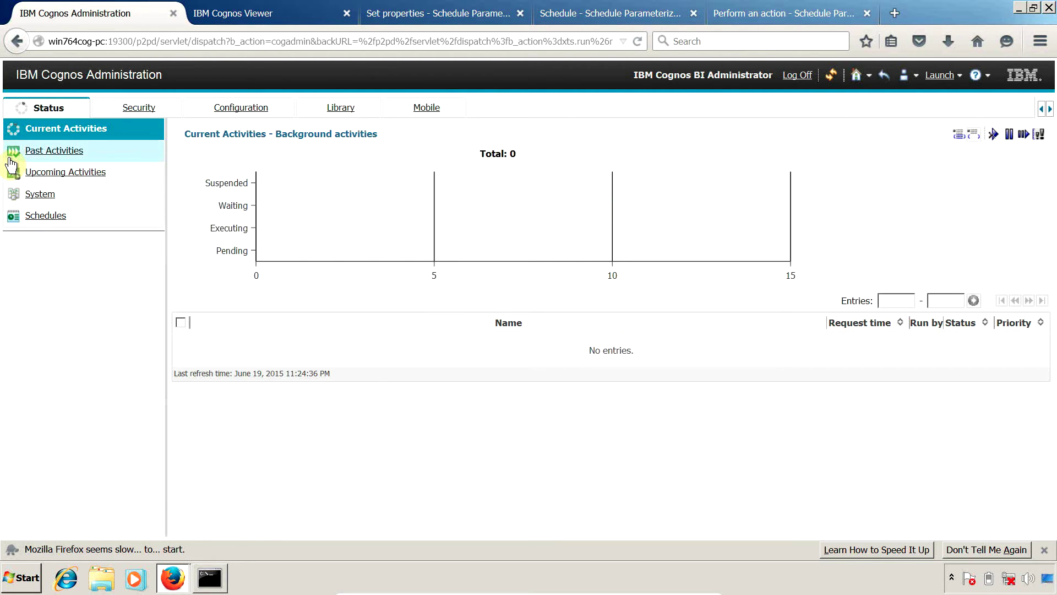
left_click(47, 174)
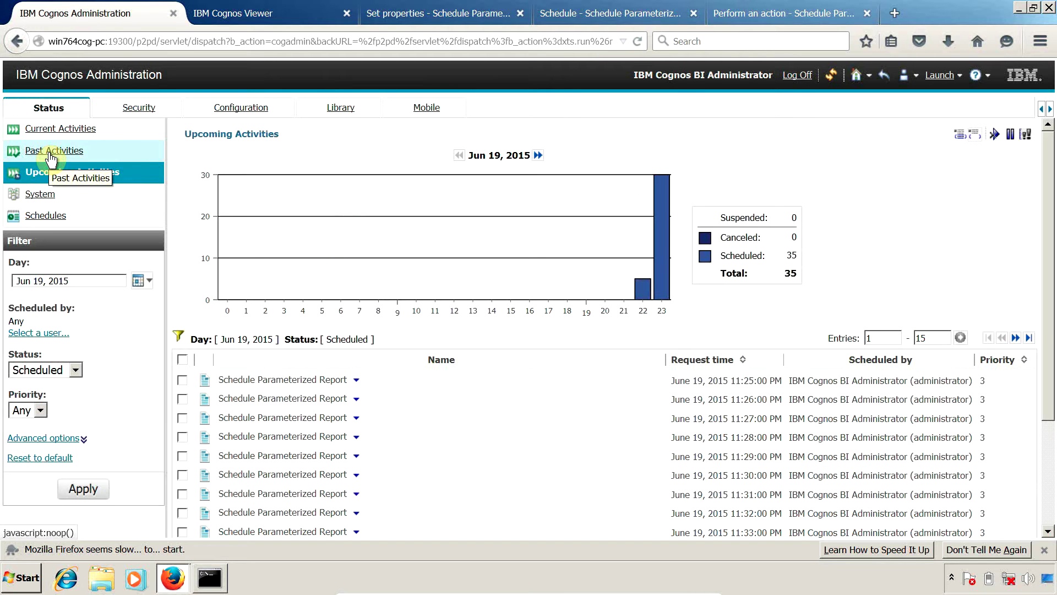
left_click(51, 158)
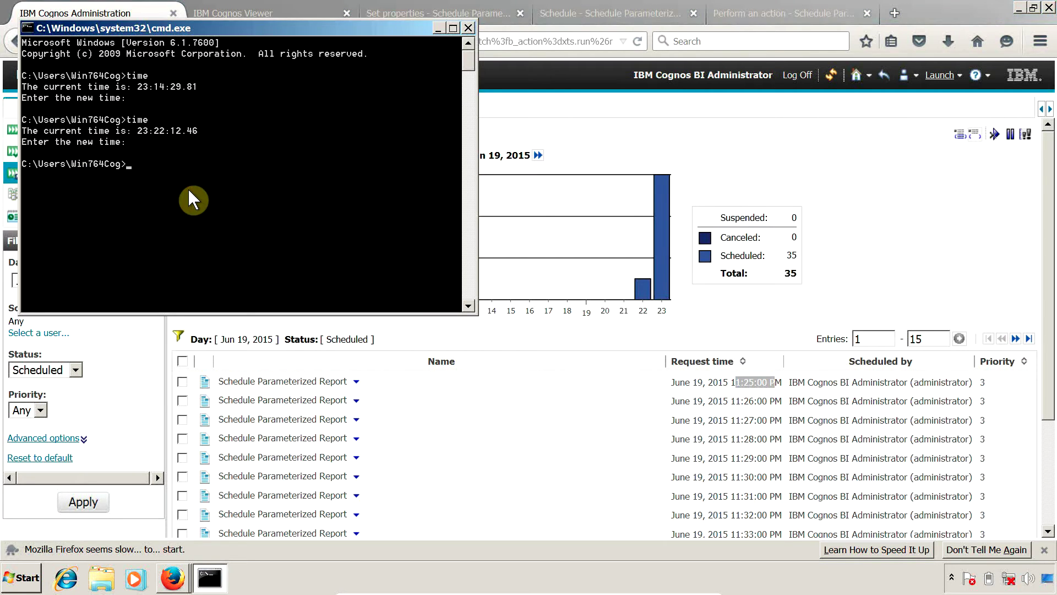
- Run the time command in Command Prompt and compare the system time with the first upcoming run's request time
type("time")
key("Return")
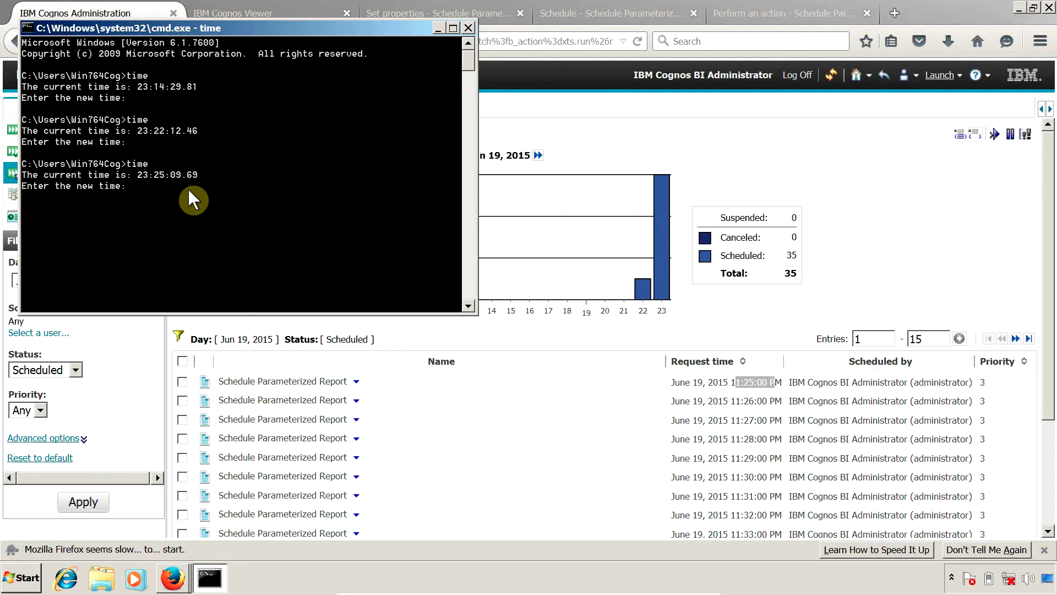
left_click(715, 382)
double_click(703, 382)
left_click_drag(753, 384, 774, 382)
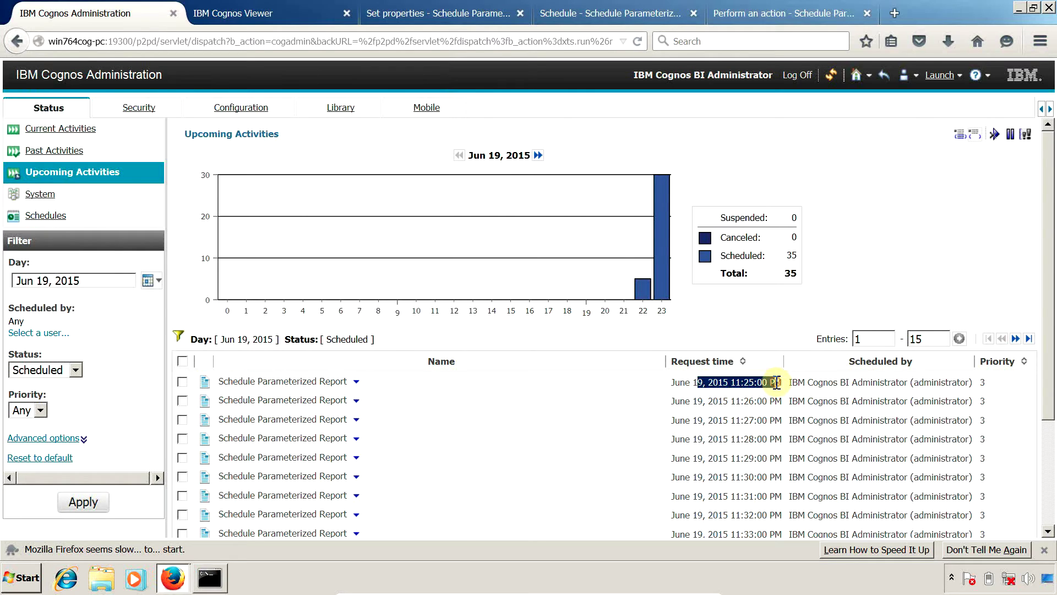
key("alt+Tab")
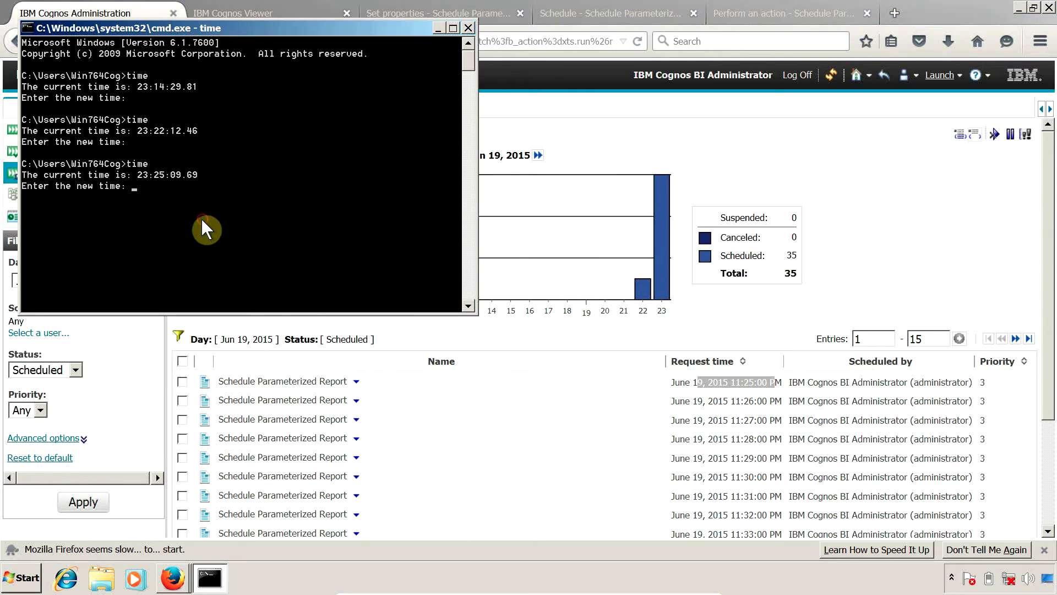
- Reload Cognos Administration and show the refreshed list of upcoming activities
left_click(716, 380)
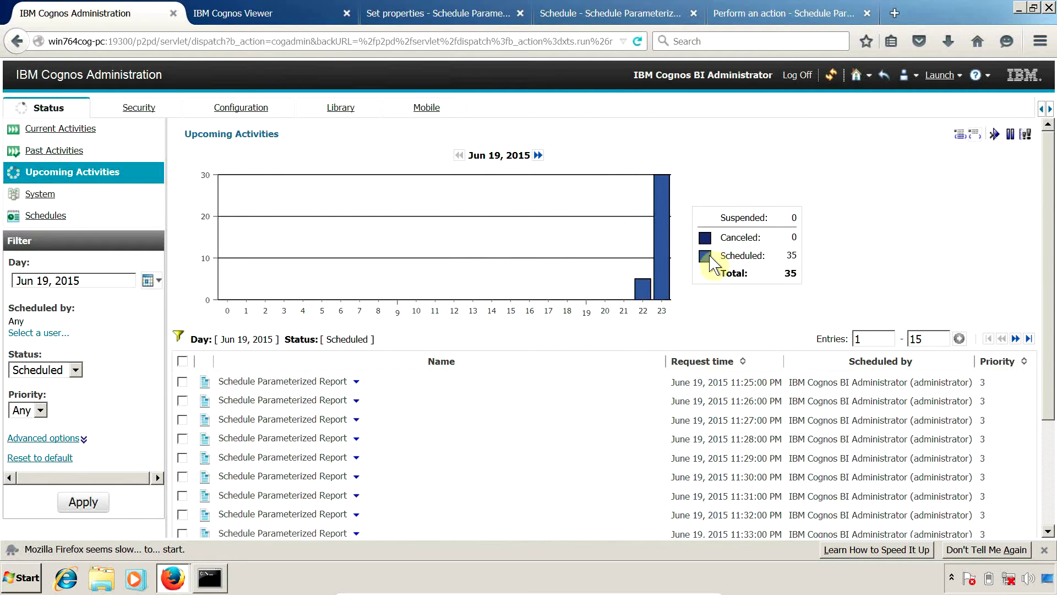
left_click(656, 258)
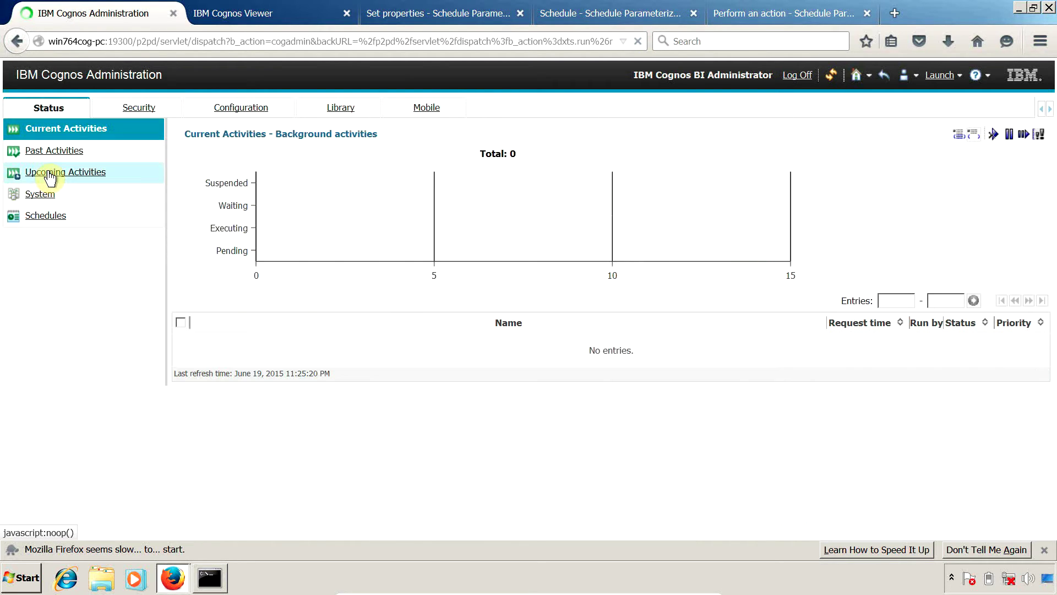
left_click(50, 175)
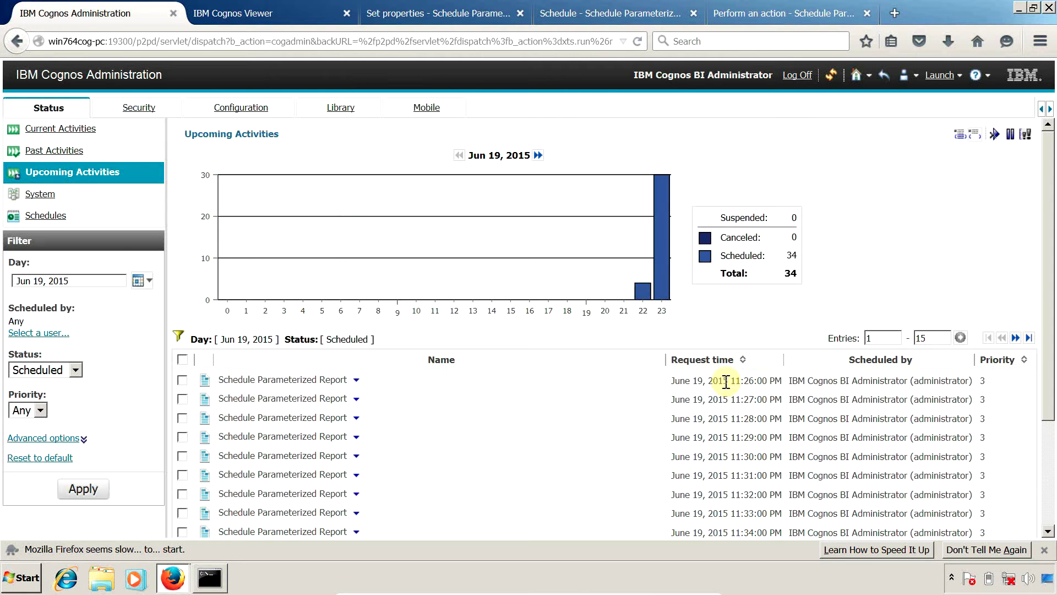
- Show the past activities again and check the requested time and status of the newest run
left_click(65, 154)
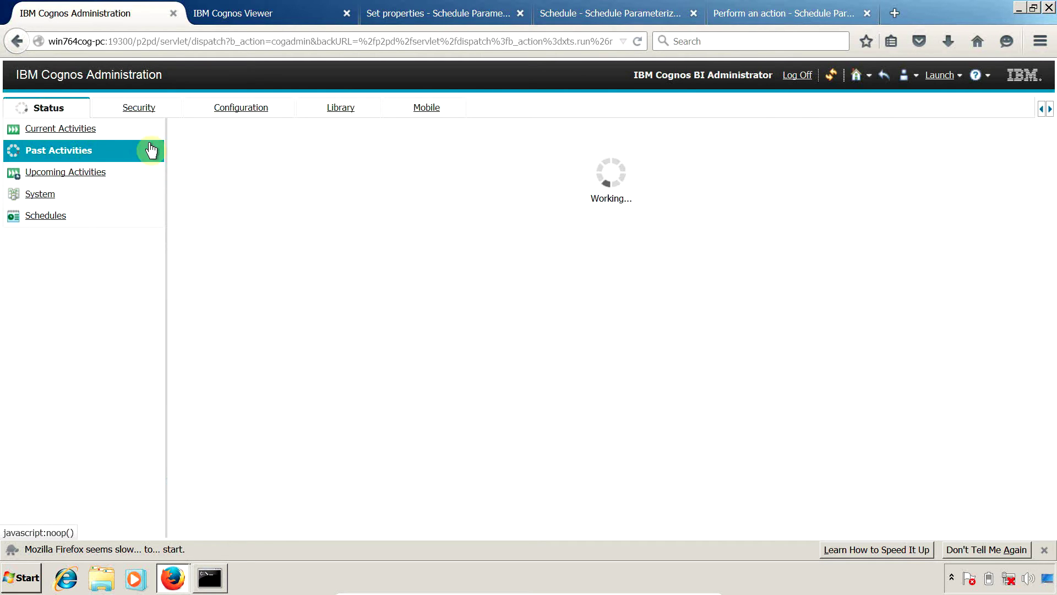
left_click_drag(752, 318, 796, 322)
left_click(995, 311)
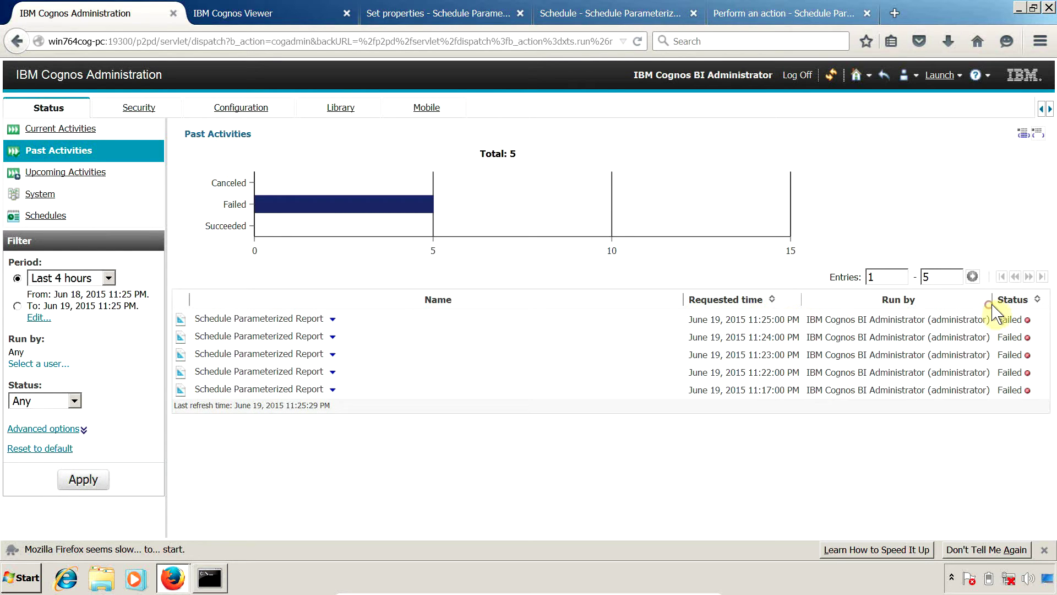
- View the run history details of the June 19, 2015 11:25:00 PM run, read its message, and close the details
left_click(332, 320)
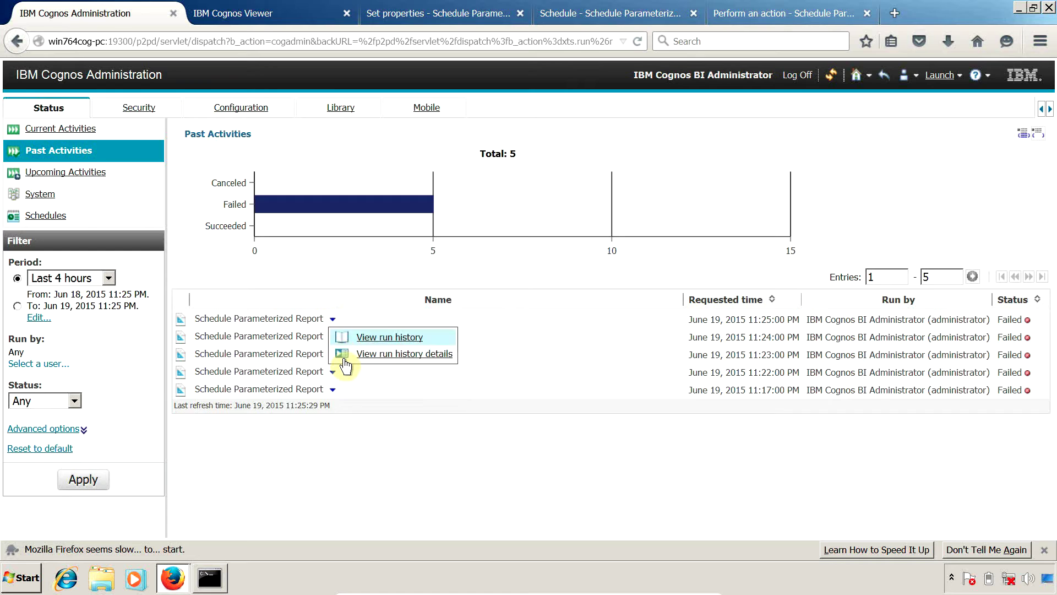
left_click(352, 355)
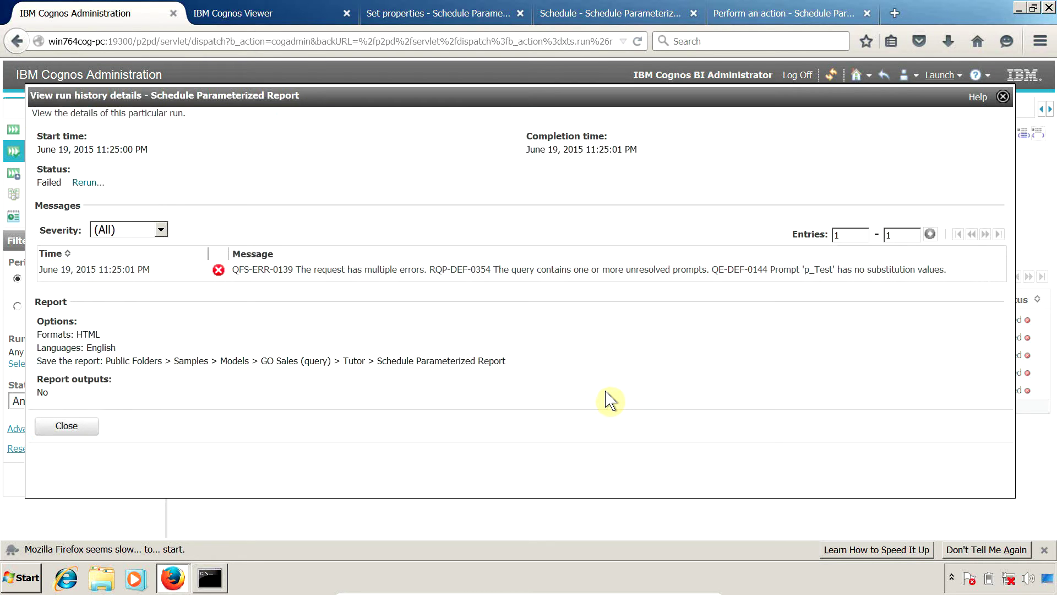
left_click_drag(535, 270, 714, 270)
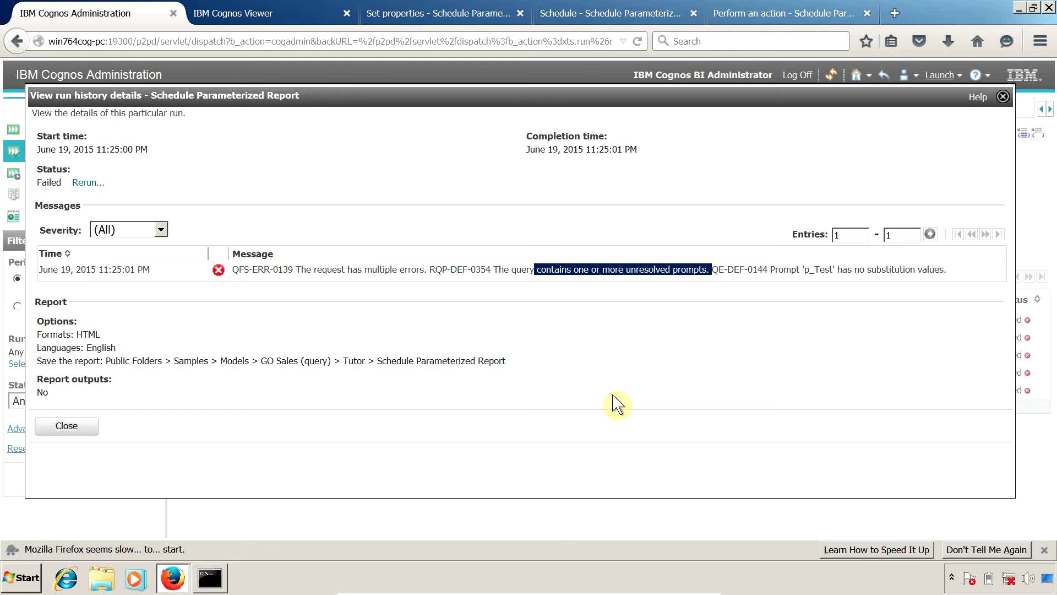
key("Escape")
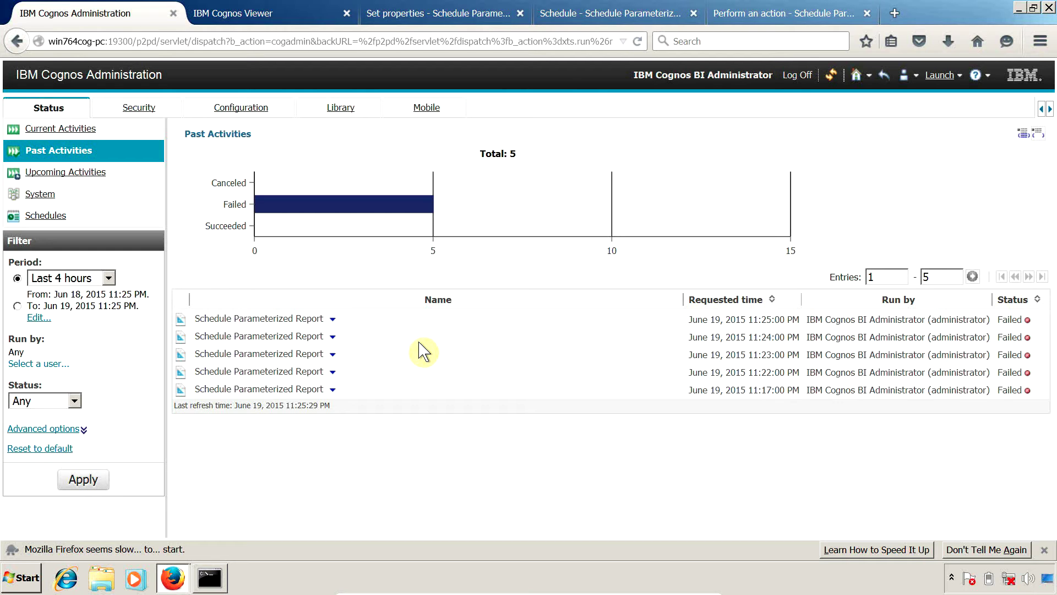
- Switch to Report Studio and add London as a default selection of the report's p_Test text box prompt
key("alt+Tab")
left_click(429, 160)
left_click(420, 119)
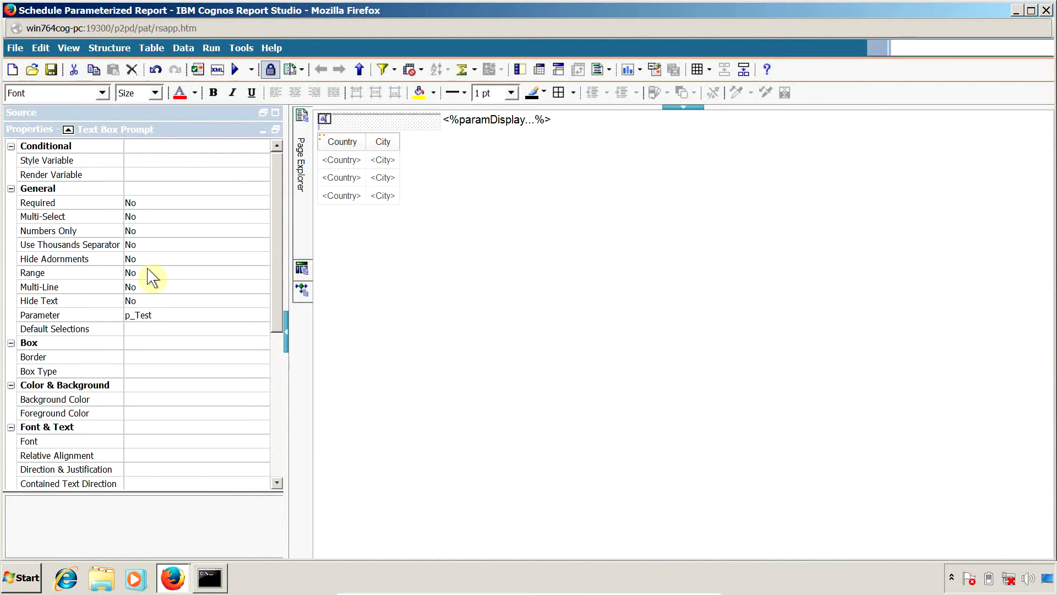
left_click(131, 330)
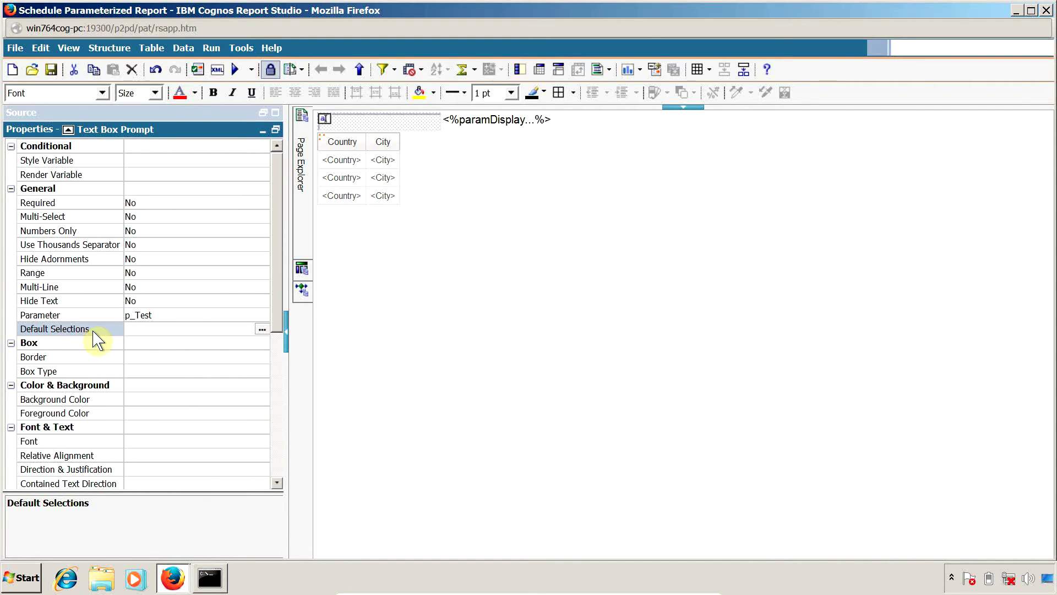
left_click(262, 330)
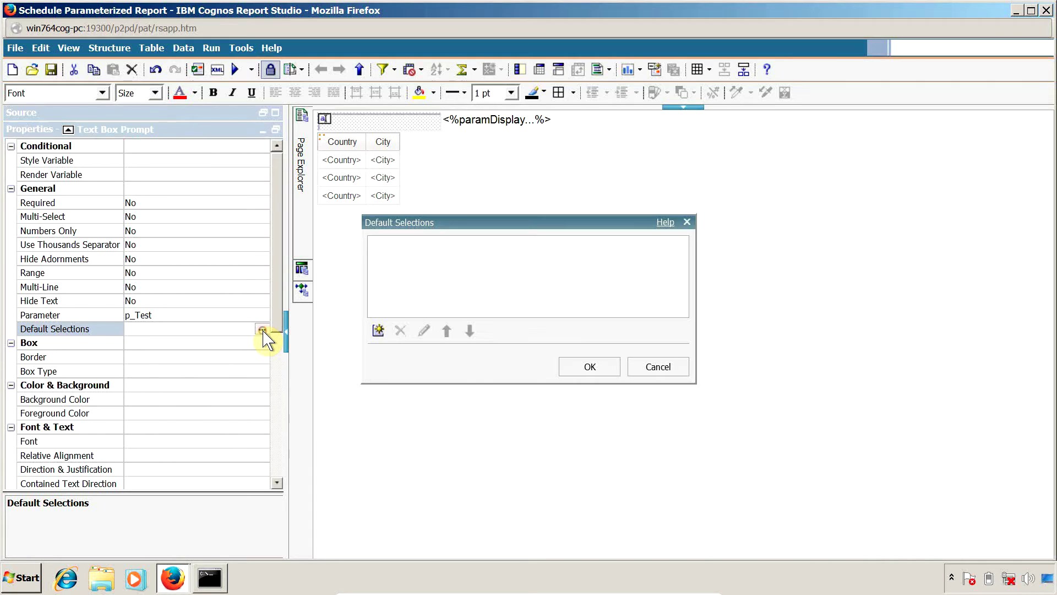
left_click(379, 330)
type("London")
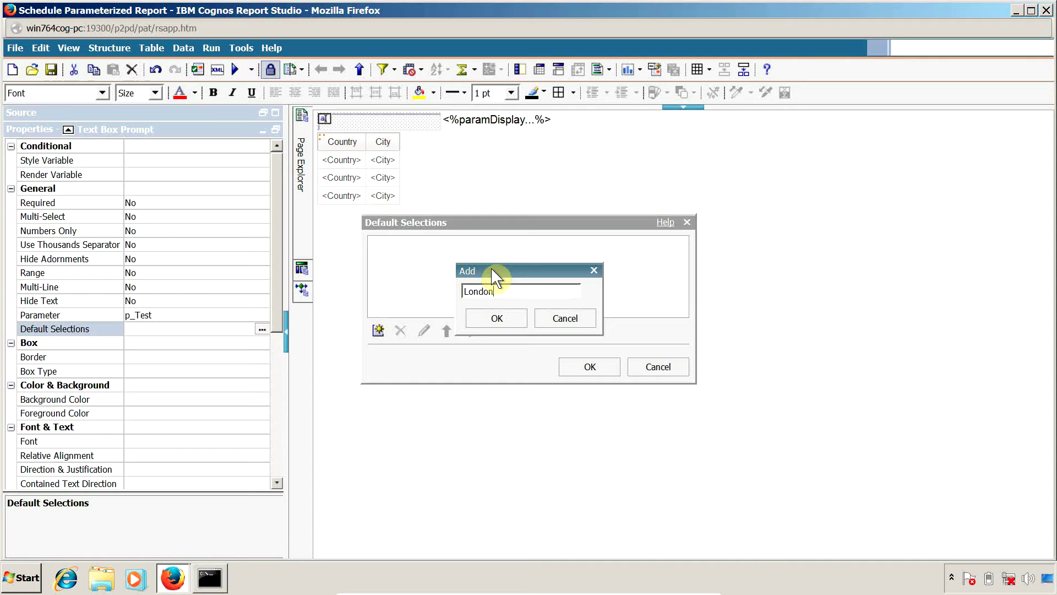
left_click(507, 320)
left_click(578, 368)
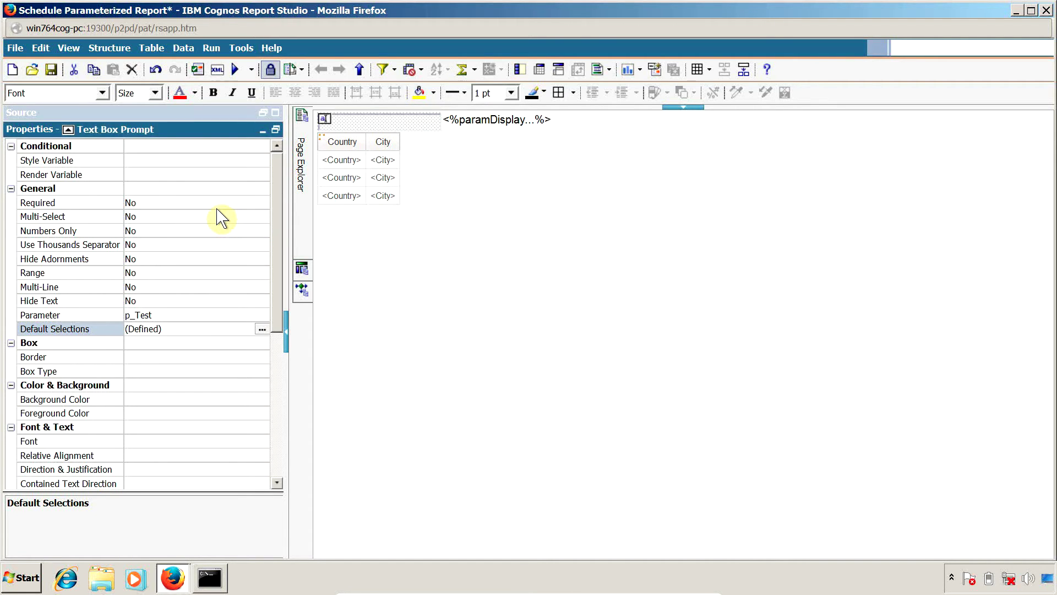
- Set the text box prompt's Required property to Yes and save the report
left_click(216, 204)
left_click(258, 202)
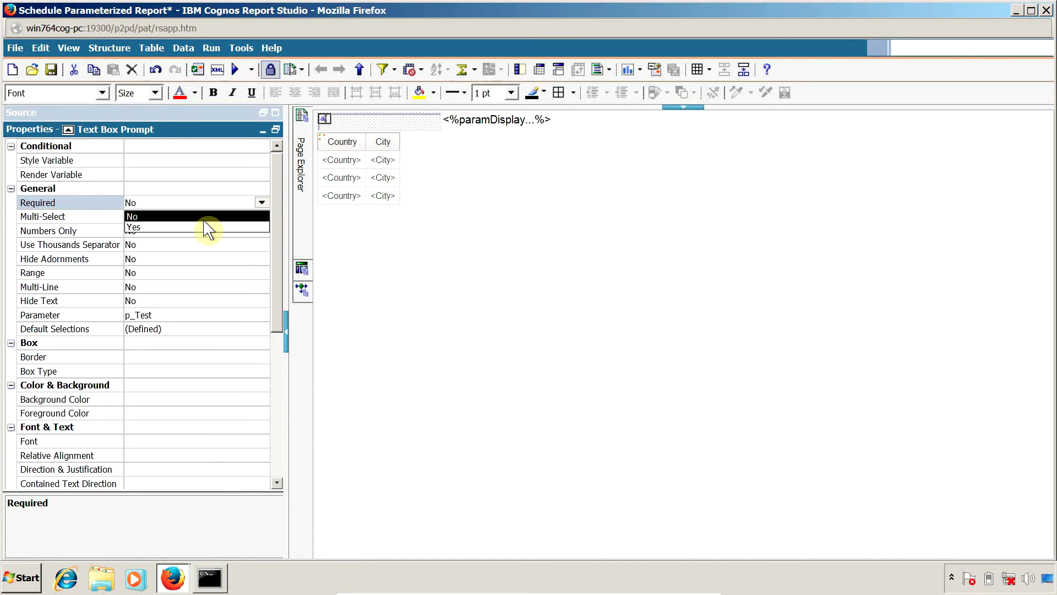
left_click(202, 230)
left_click(50, 70)
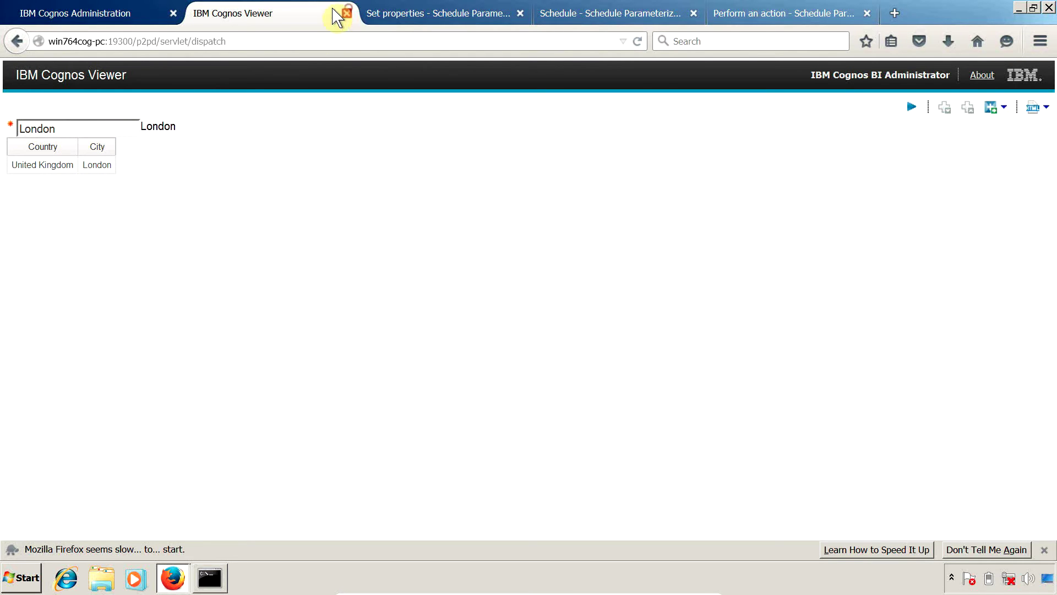
- Close the report's Cognos Viewer output and check the current system time with the time command in Command Prompt
left_click(346, 13)
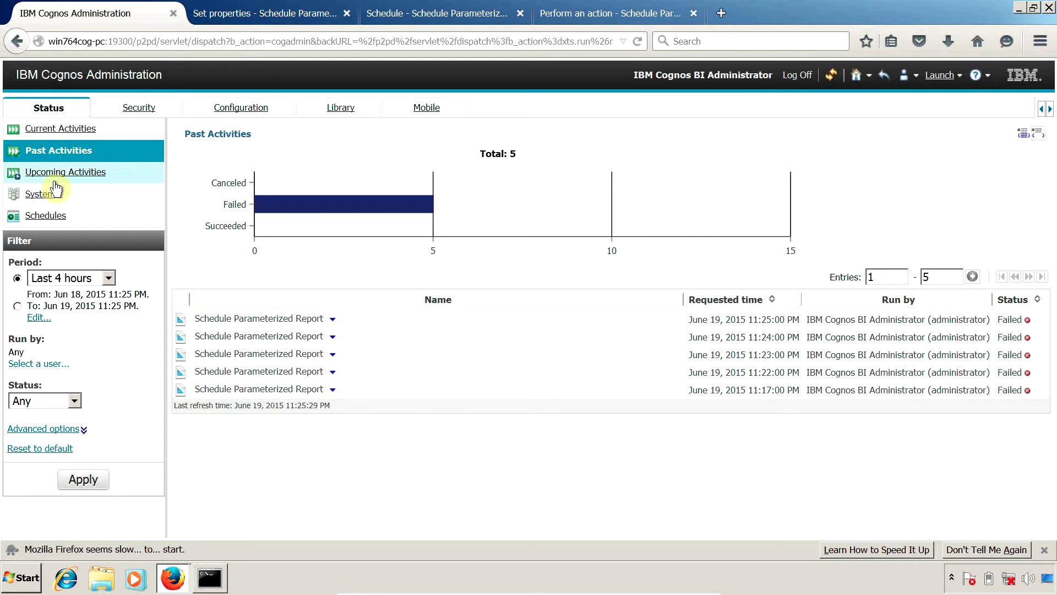
key("alt+Tab")
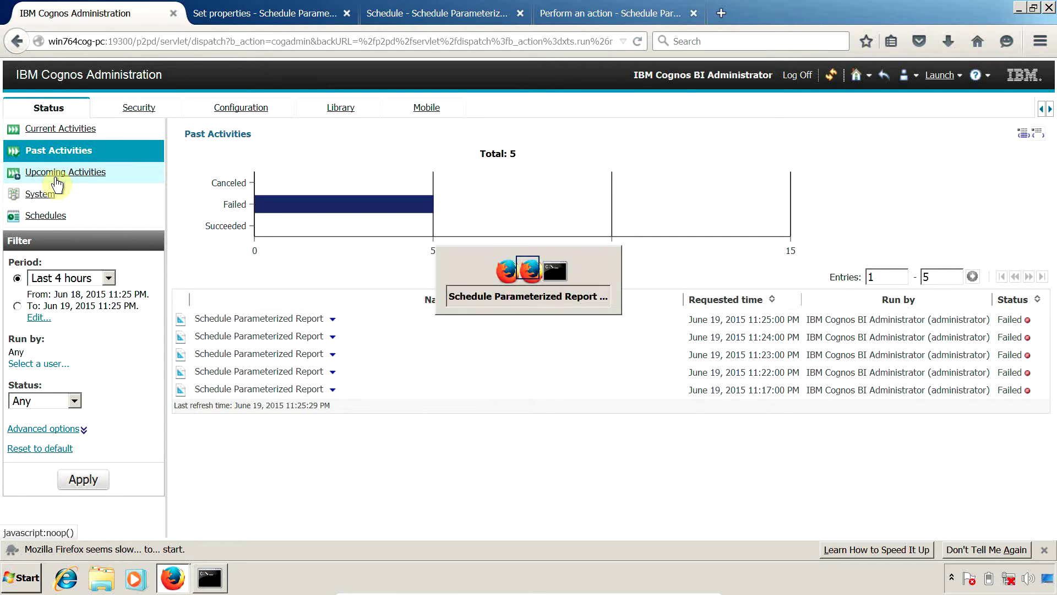
key("alt+Tab")
key("Return")
type("time")
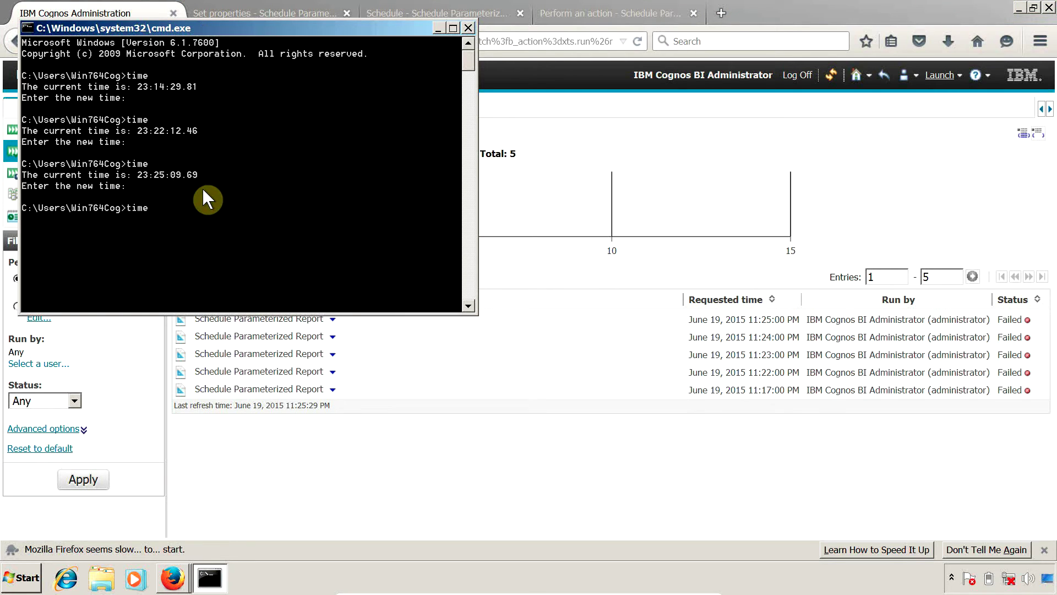
key("Return")
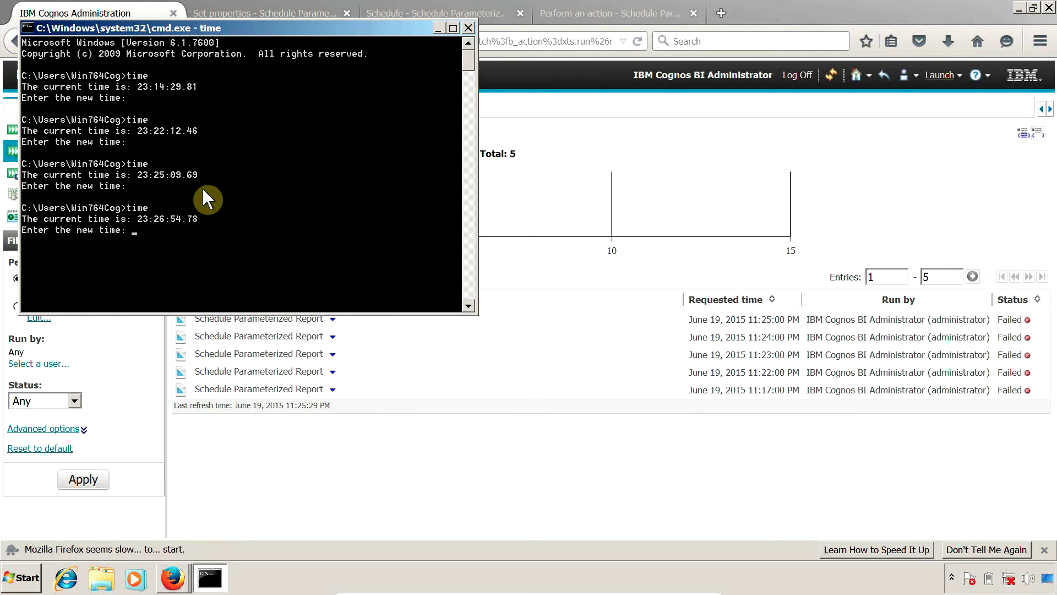
left_click(267, 446)
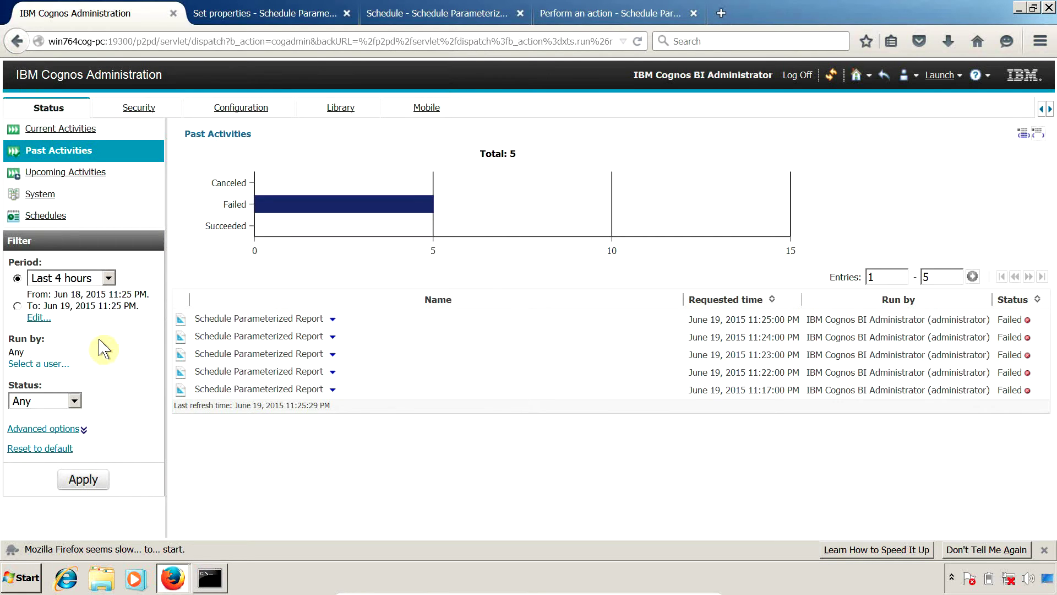
- Show the upcoming activities, check the first run's request time, and reload Cognos Administration
left_click(63, 184)
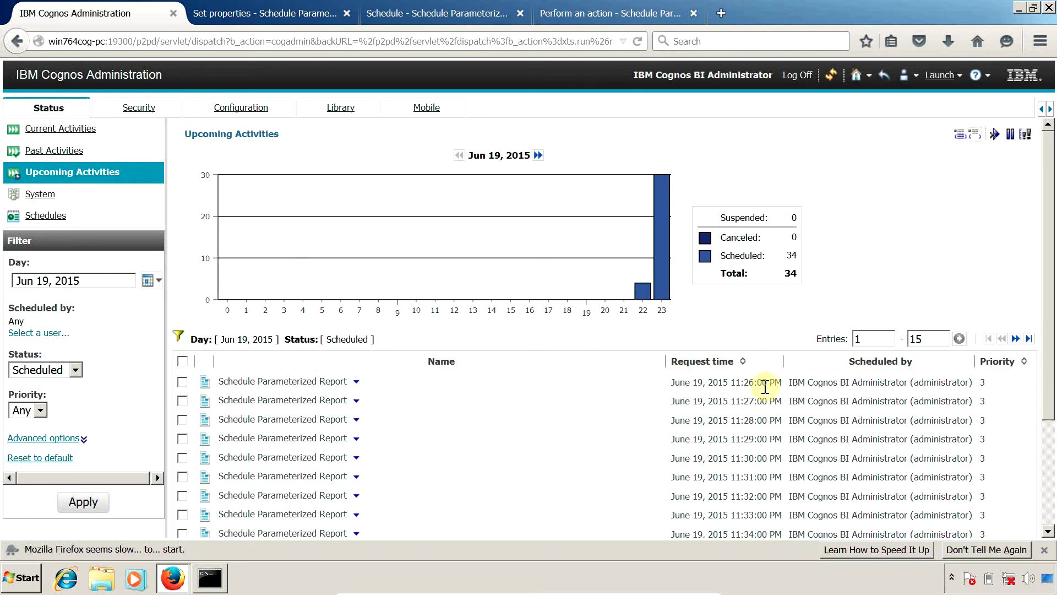
left_click_drag(766, 382, 699, 396)
left_click(637, 42)
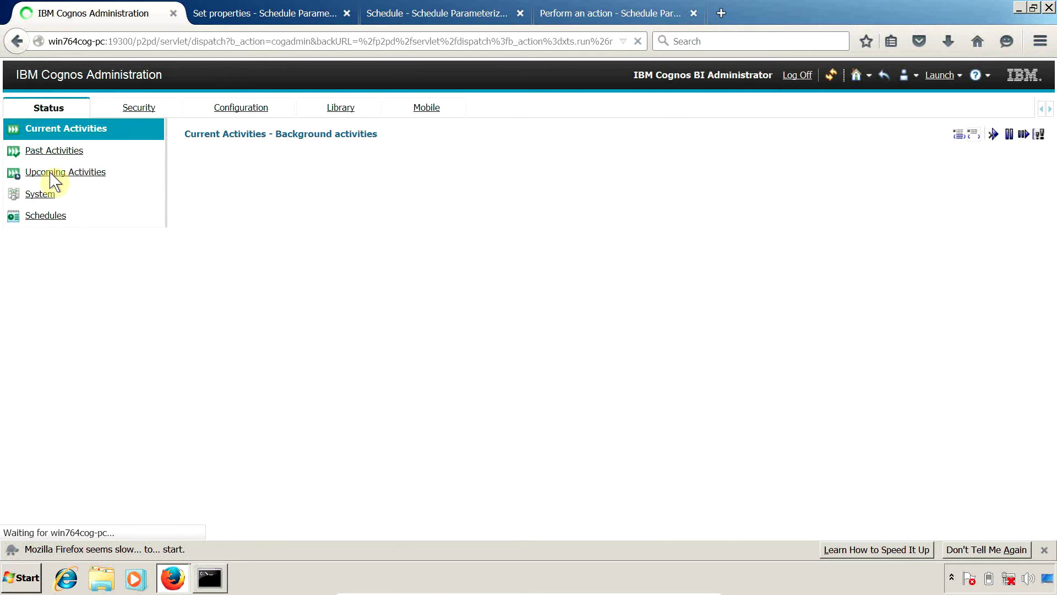
- Show the past activities and examine the newest run's requested time and status
left_click(52, 151)
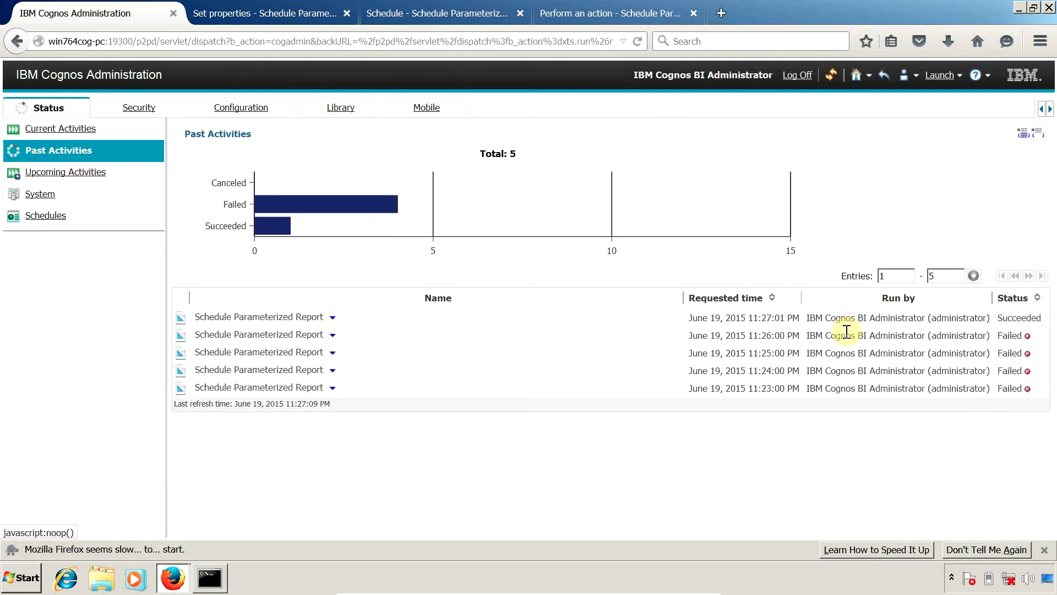
left_click_drag(777, 320, 751, 324)
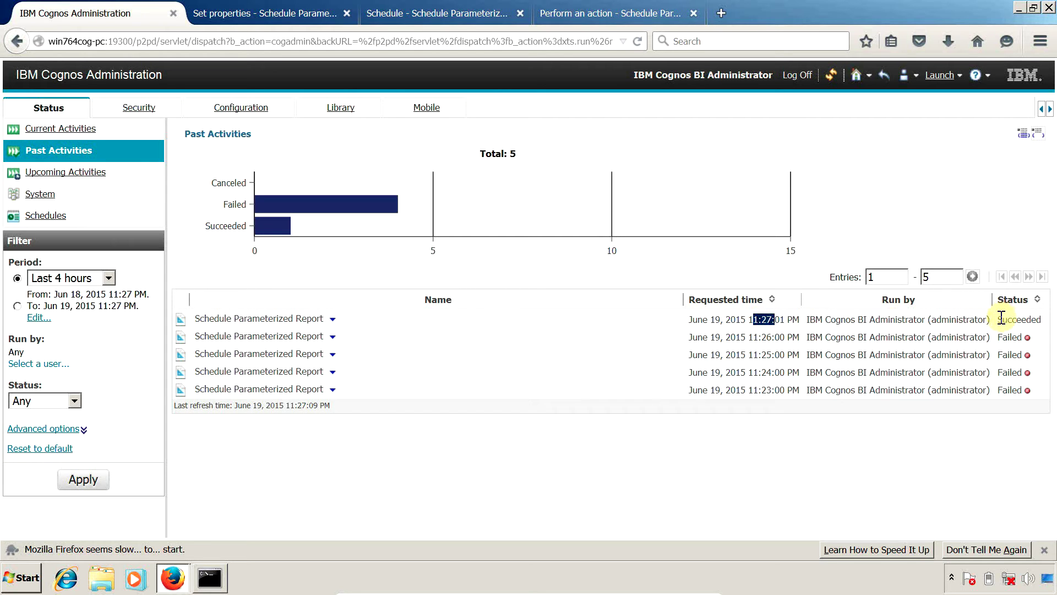
left_click_drag(998, 319, 1049, 325)
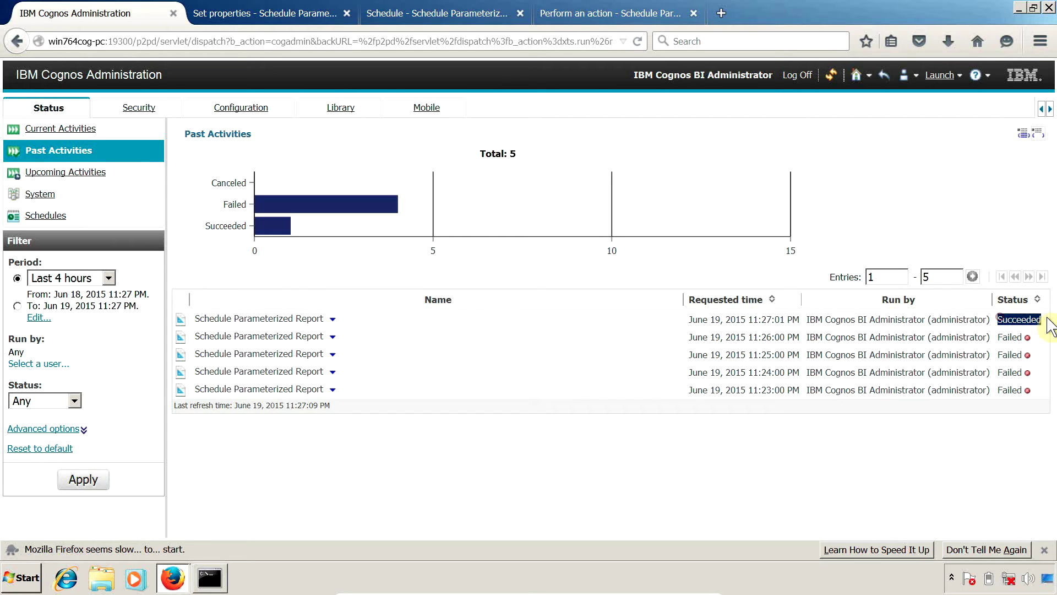
left_click(333, 319)
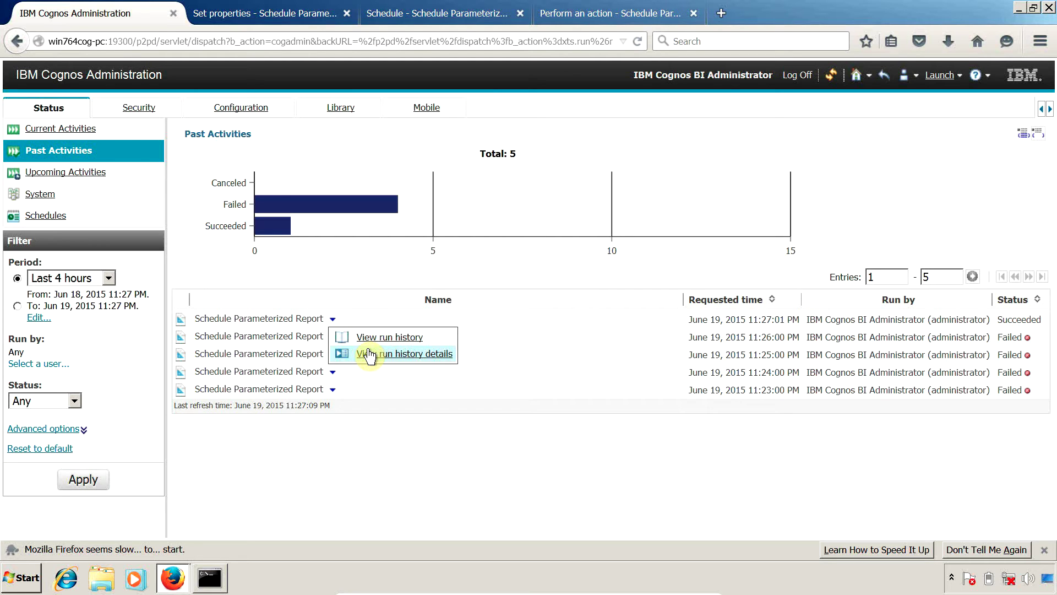
key("alt+Tab")
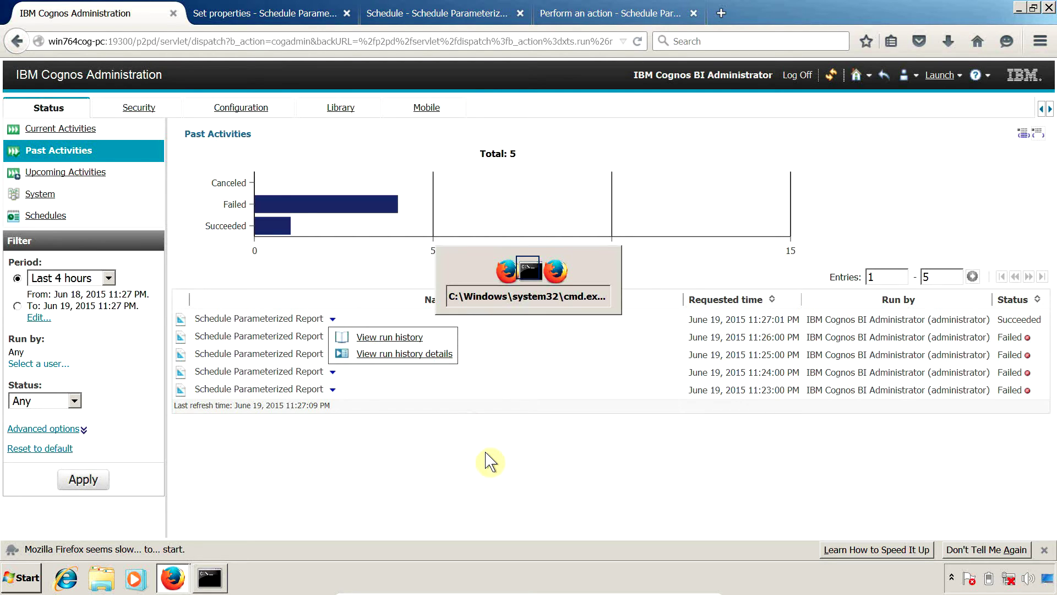
key("alt+Tab")
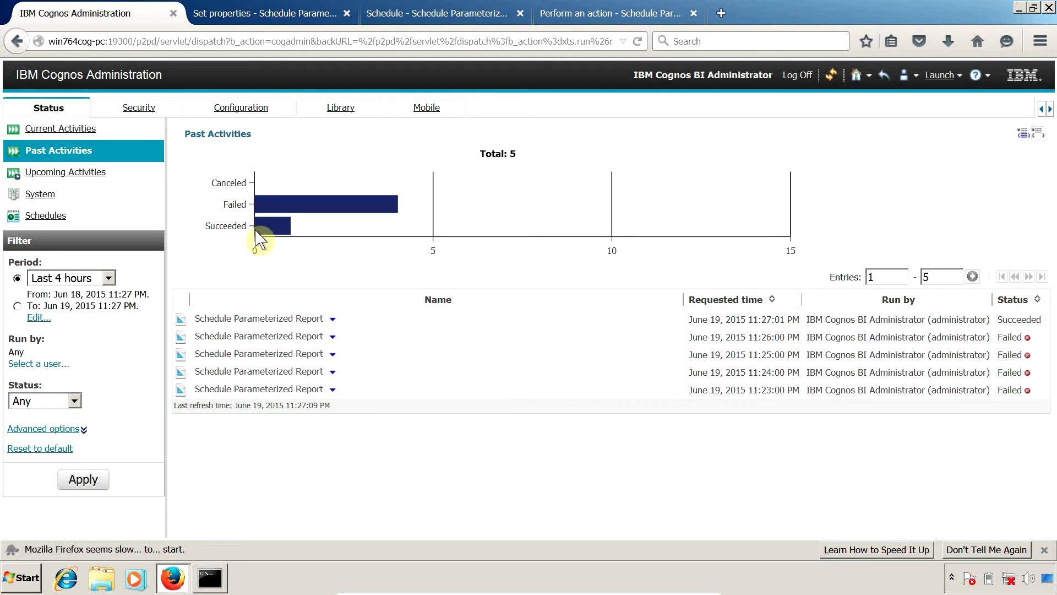
- Close the outdated properties page in Cognos Connection and open the properties of Schedule Parameterized Report from the Tutor folder
left_click(288, 23)
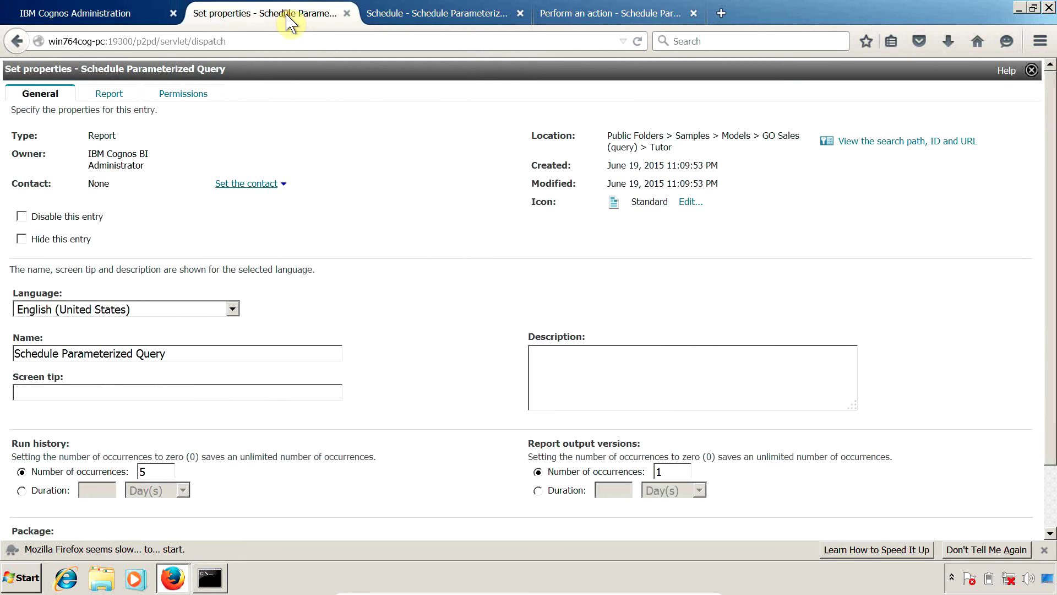
left_click(1032, 70)
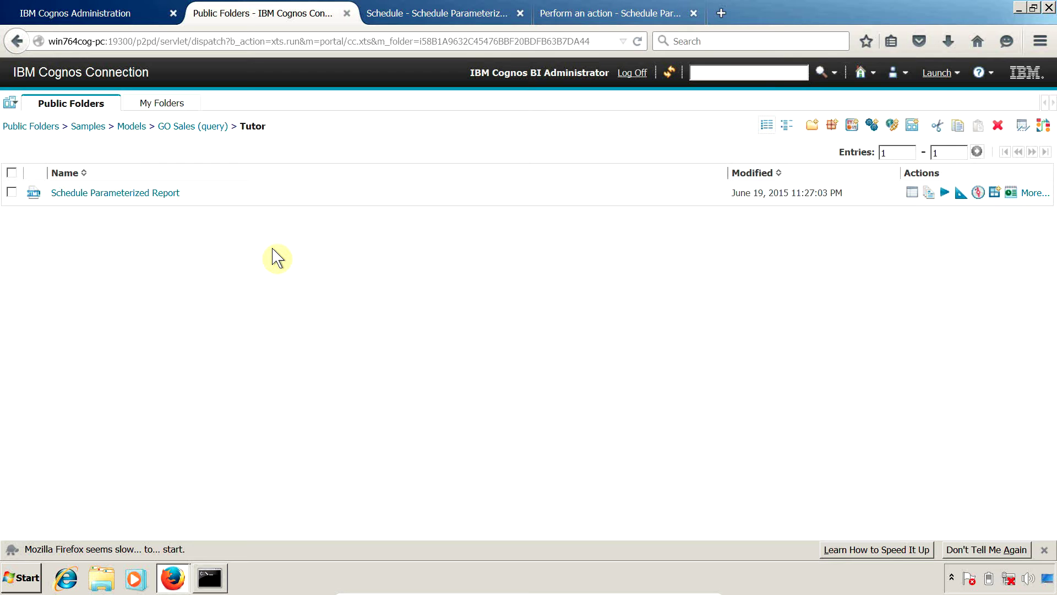
left_click(914, 194)
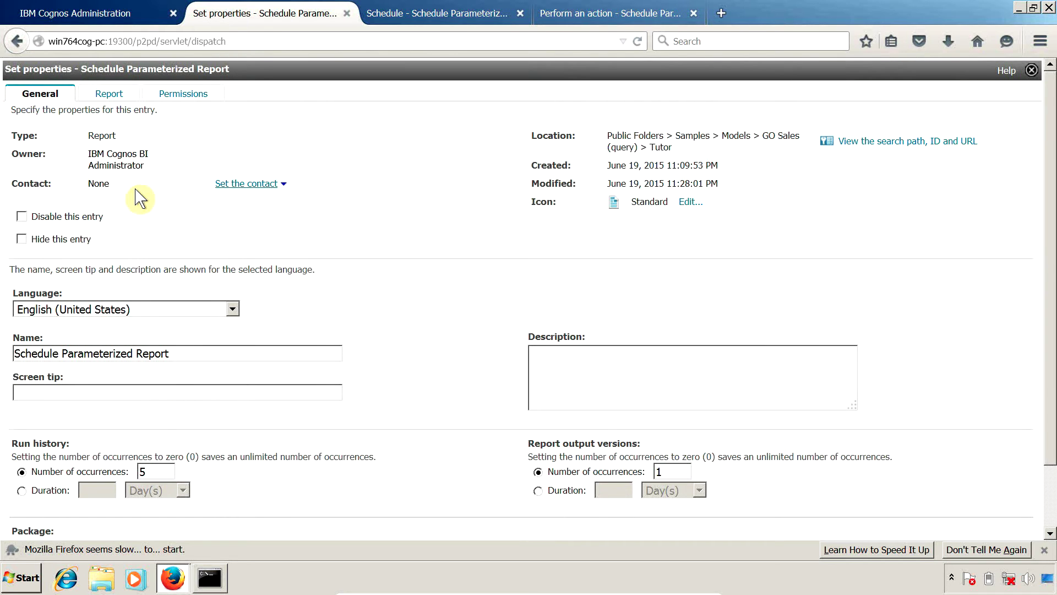
scroll(184, 172, "down", 3)
scroll(246, 172, "up", 3)
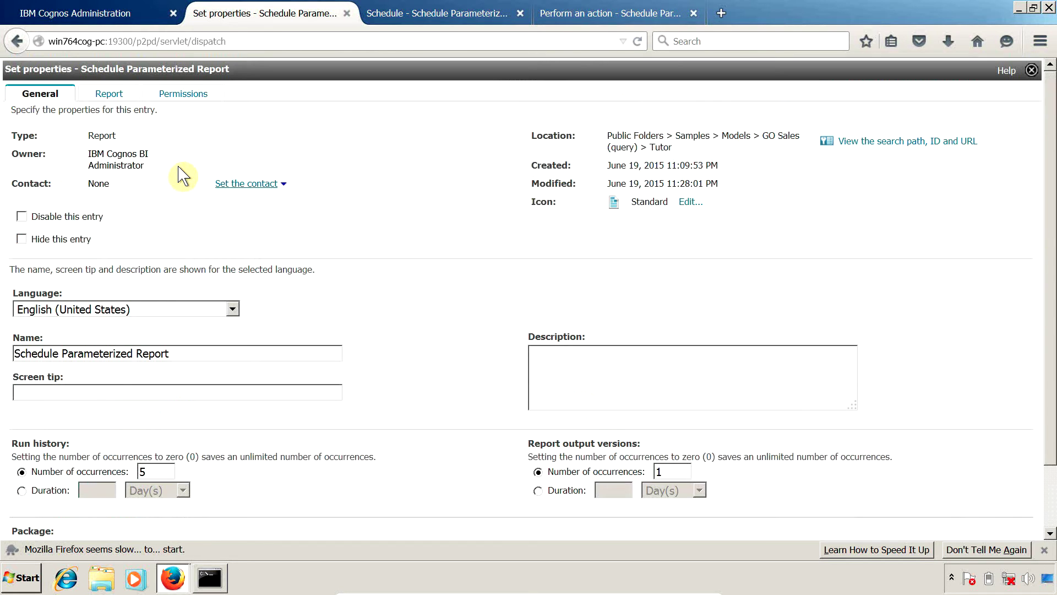
- Set the report's saved prompt value for City to Amsterdam and save the report properties
left_click(126, 95)
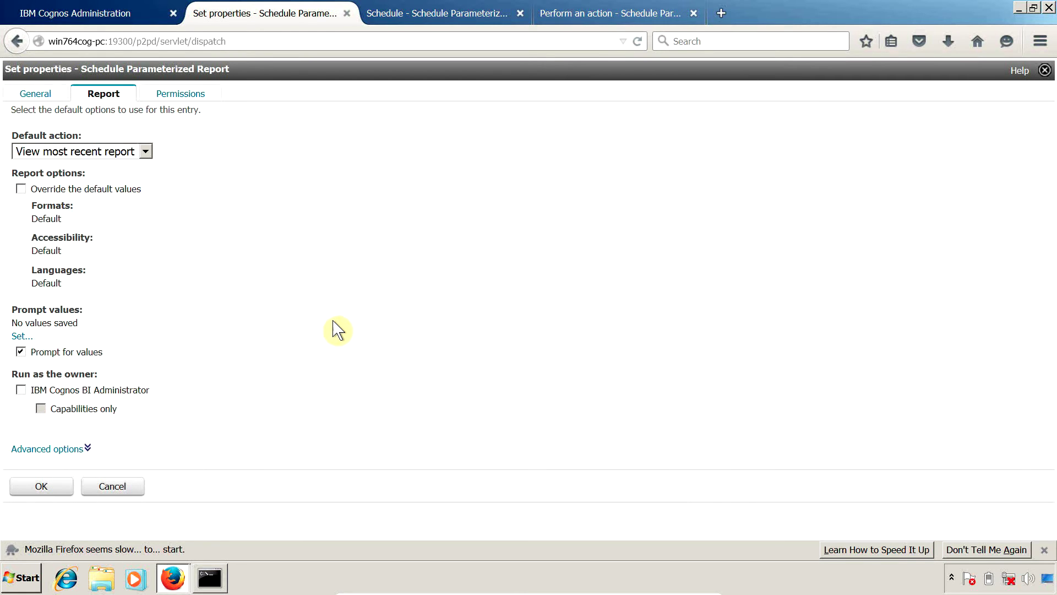
left_click(21, 337)
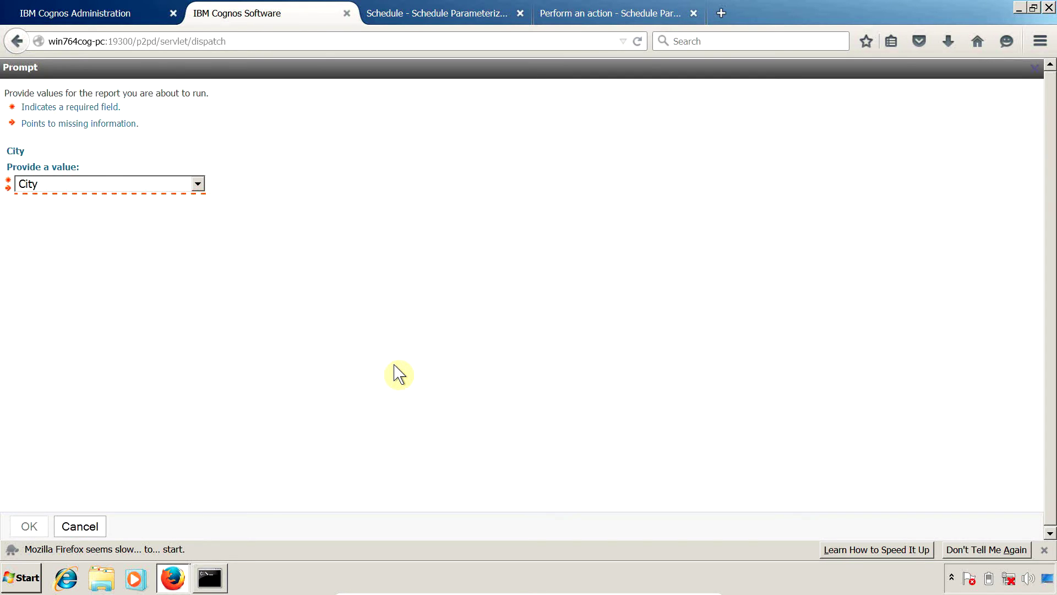
left_click(77, 186)
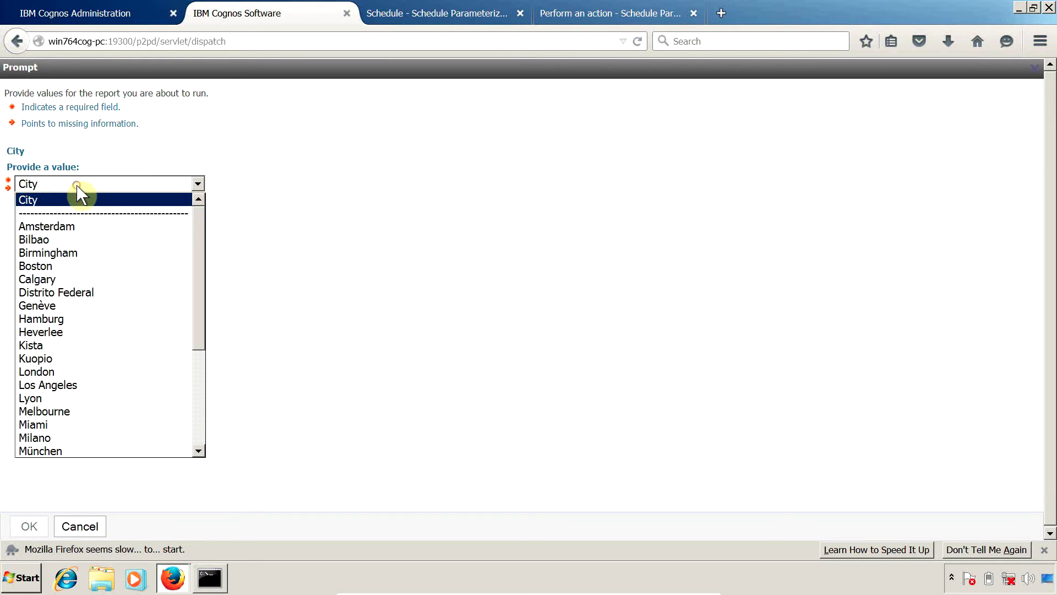
left_click(75, 226)
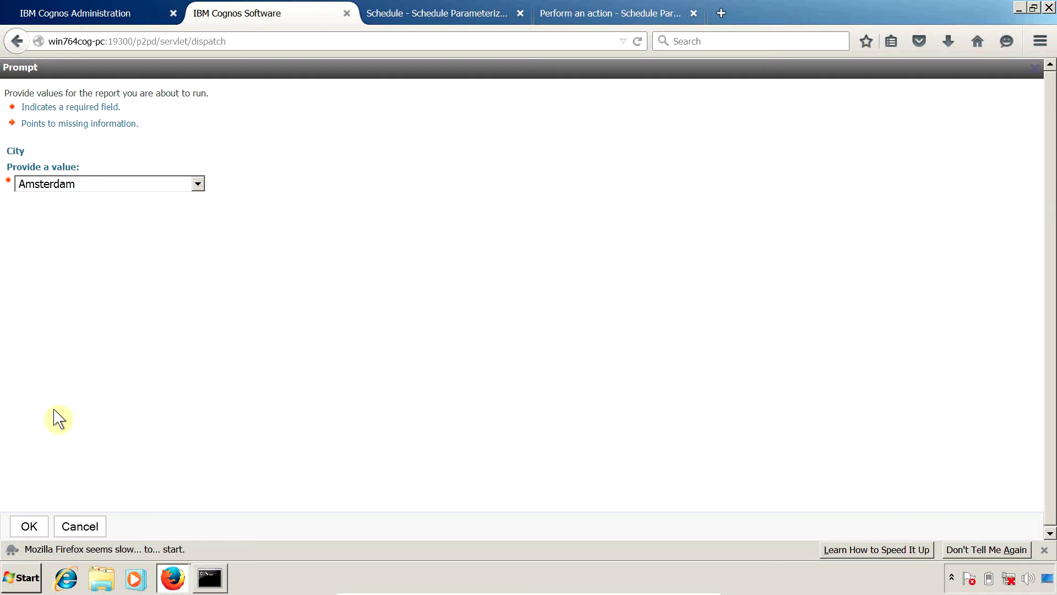
left_click(29, 526)
left_click(61, 490)
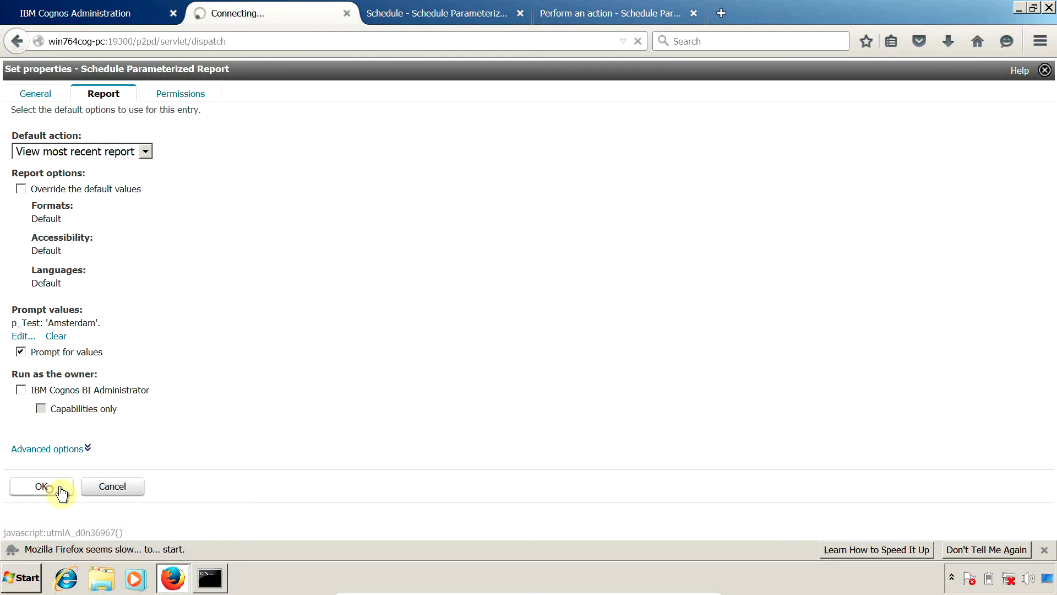
- Run the time command in Command Prompt again to check the system time after saving the prompt value
key("alt+Tab")
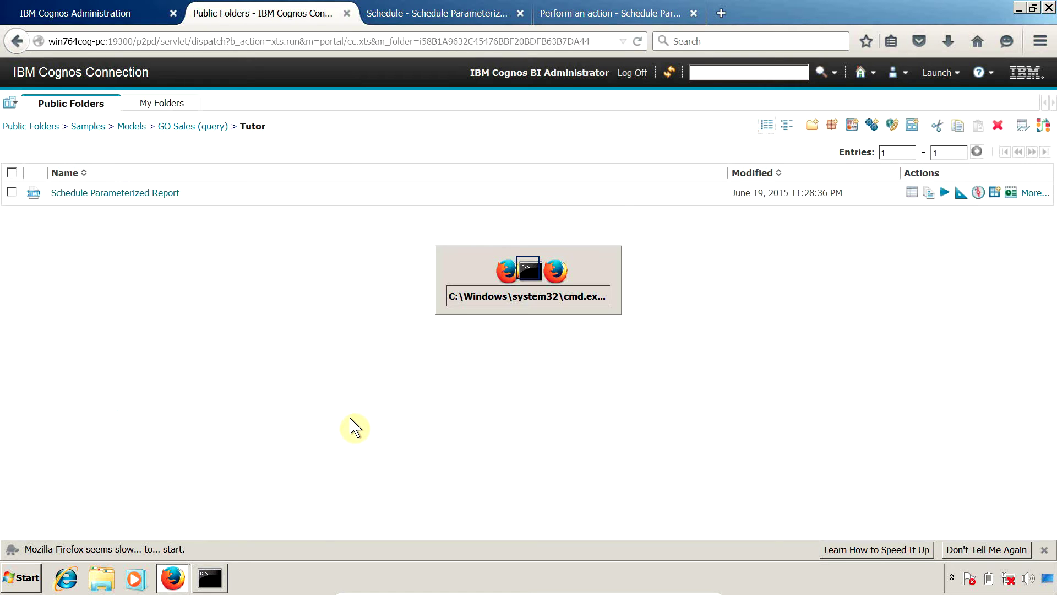
key("Return")
type("time")
key("Return")
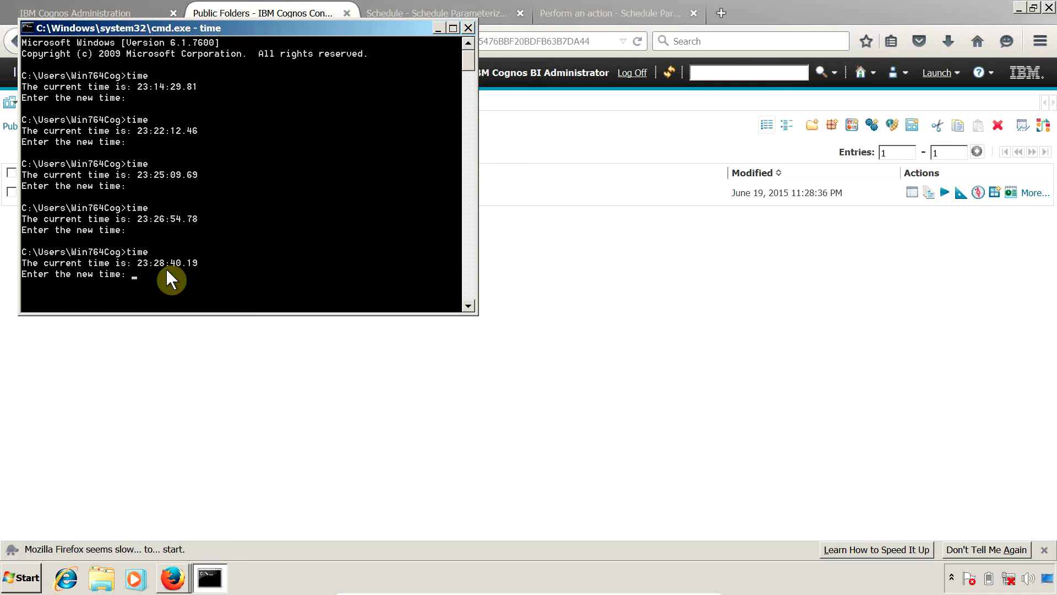
left_click(583, 304)
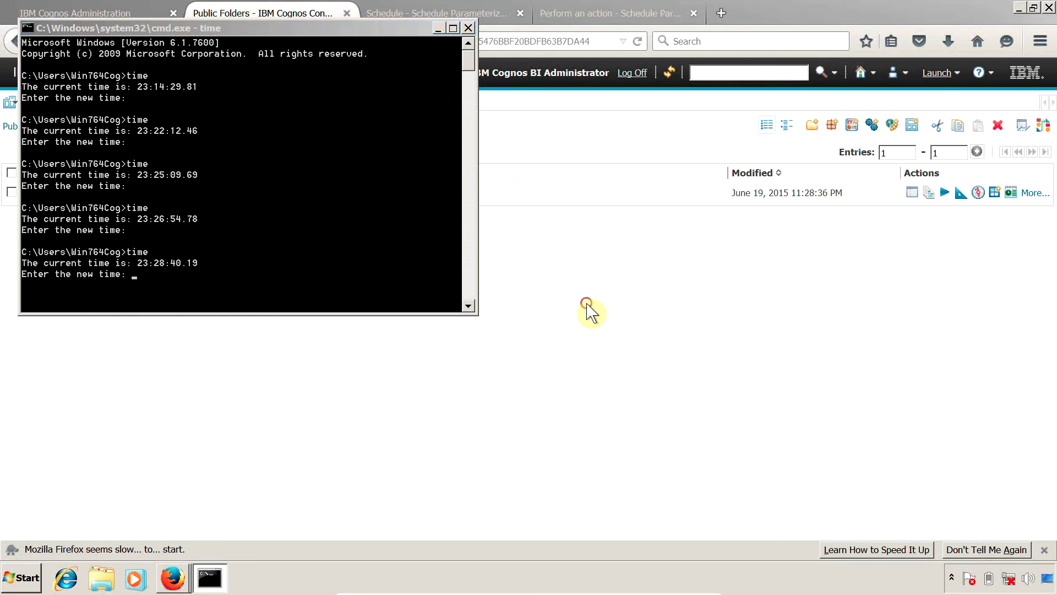
- Return to Cognos Administration and show the refreshed current and upcoming activities
left_click(118, 8)
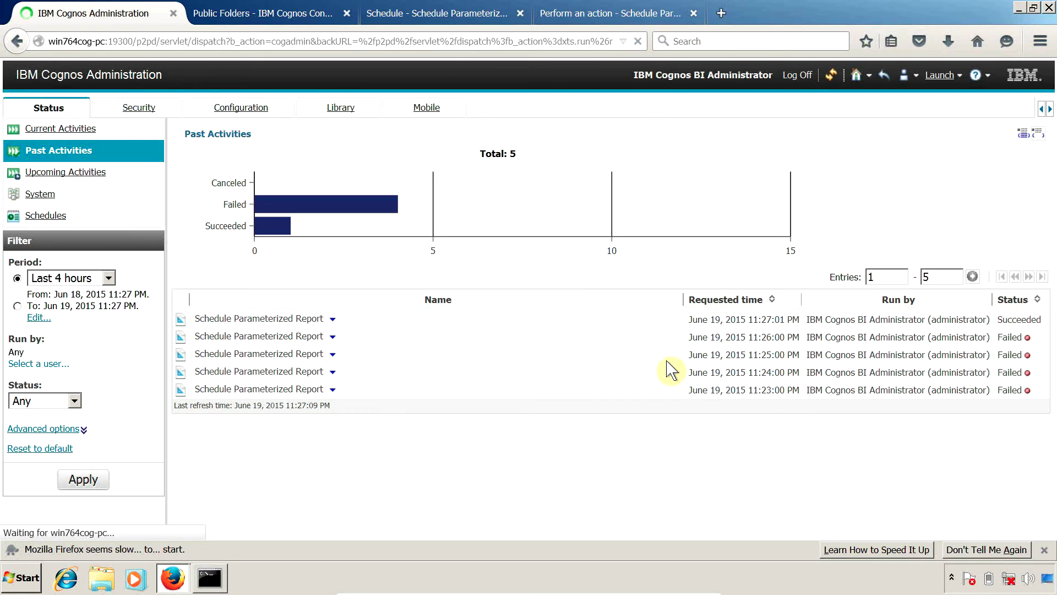
left_click(105, 130)
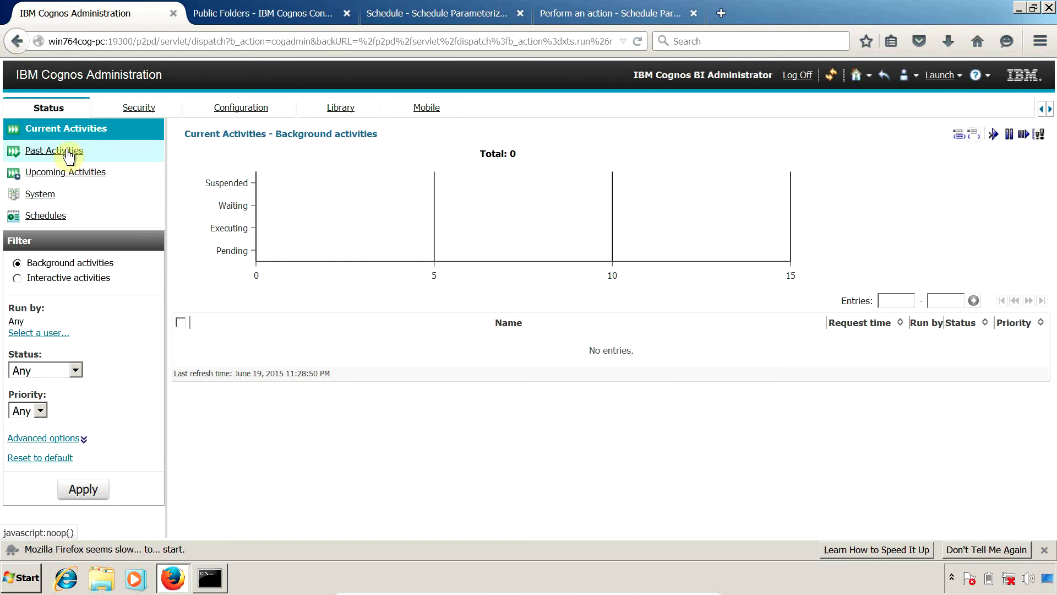
left_click(65, 176)
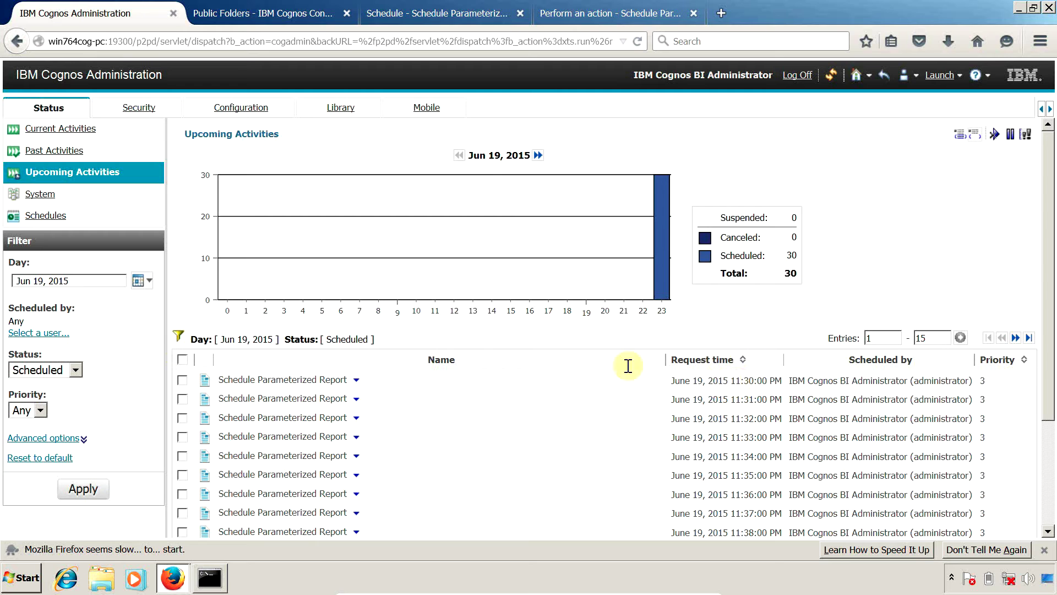
- Show the past activities in Cognos Administration and check the latest run's requested time and status
left_click(54, 154)
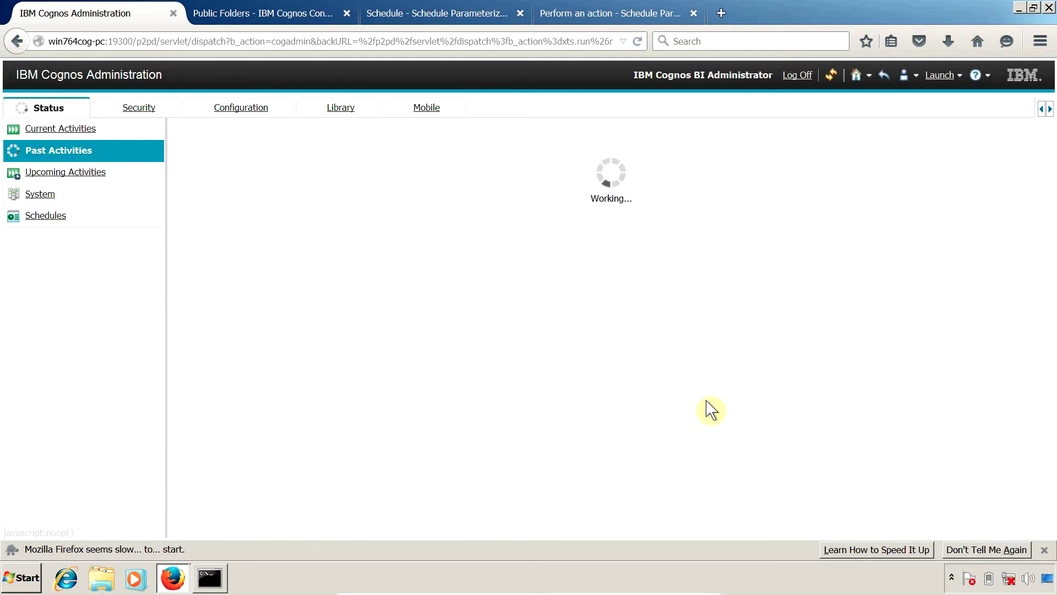
left_click_drag(774, 320, 272, 312)
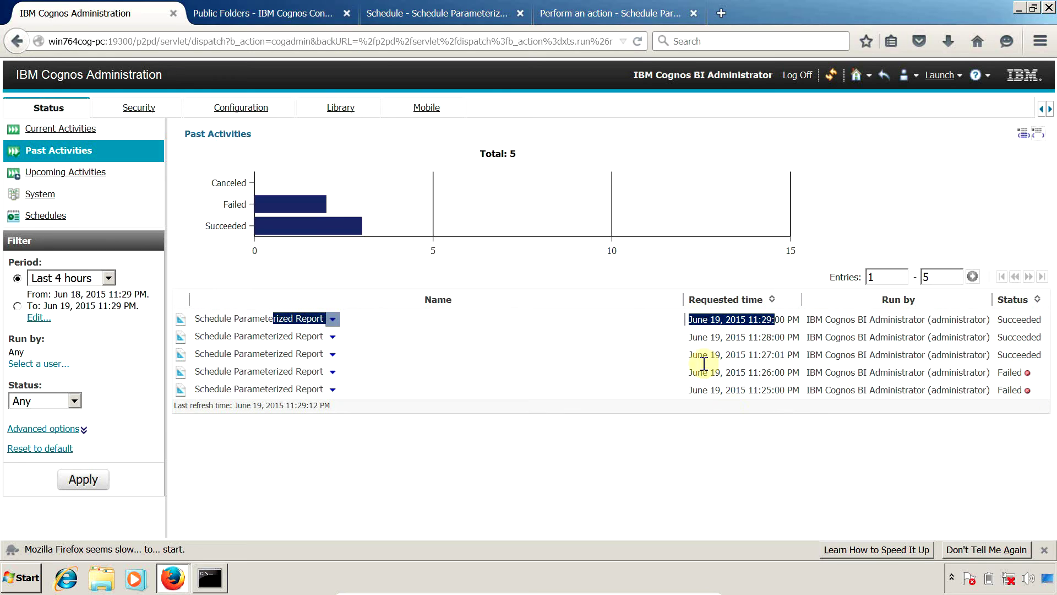
left_click_drag(1033, 323, 974, 320)
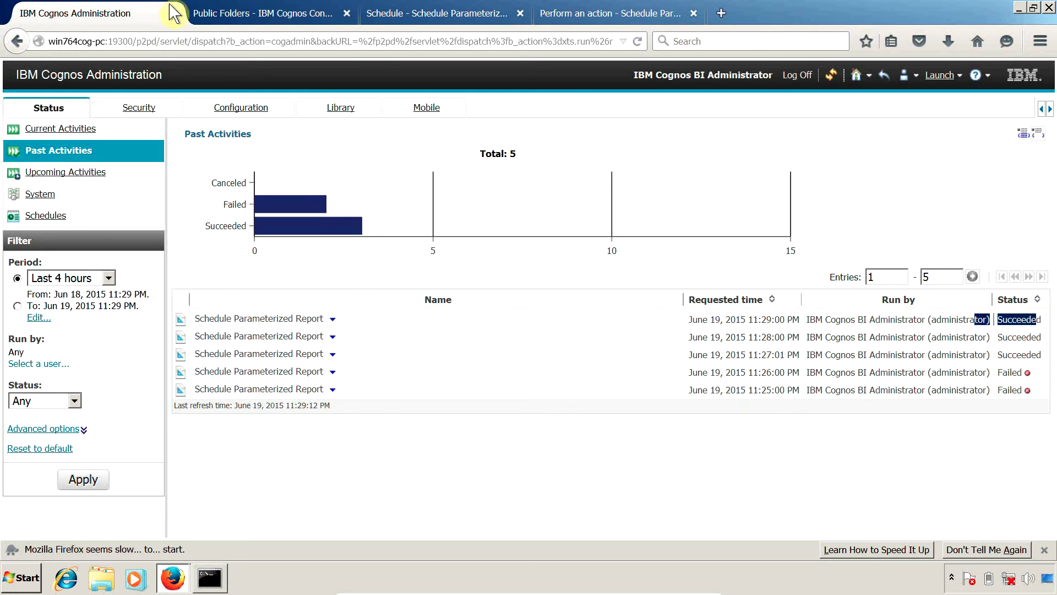
- Switch to Cognos Connection and open the saved HTML output of Schedule Parameterized Report in a maximized viewer window
left_click(219, 13)
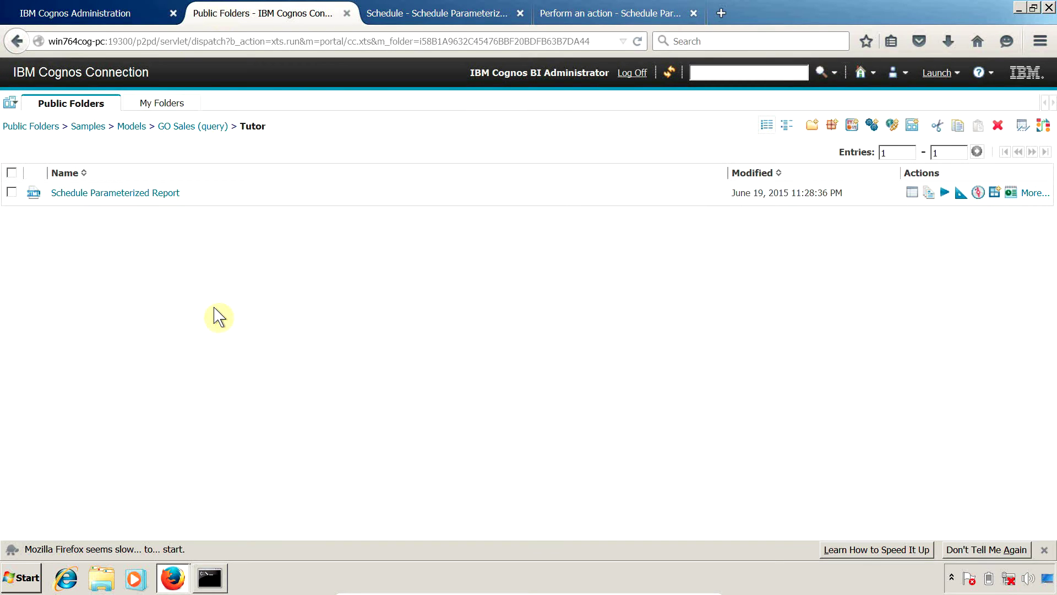
left_click(928, 193)
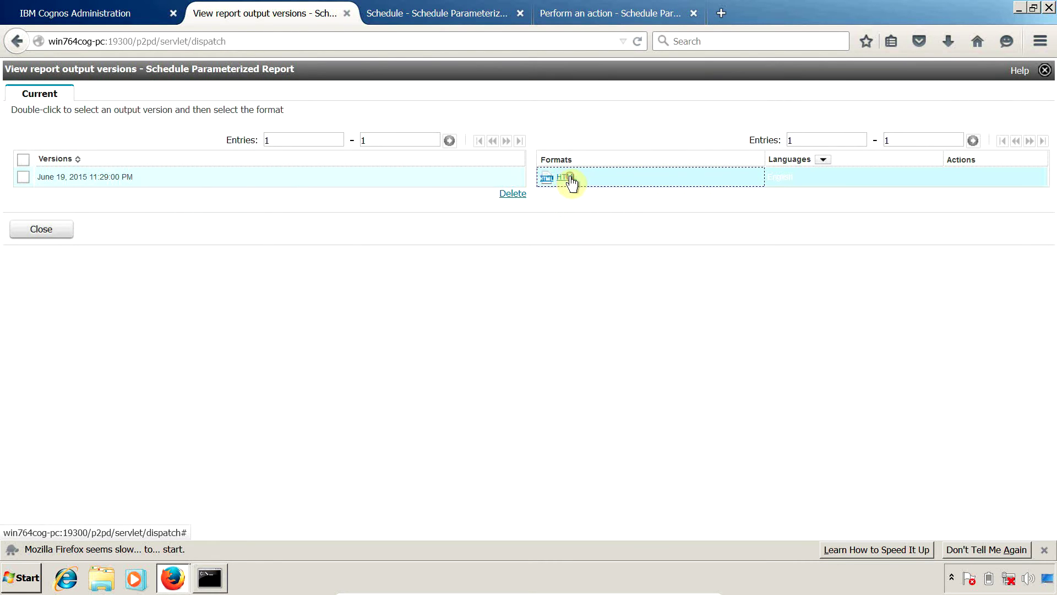
left_click(567, 177)
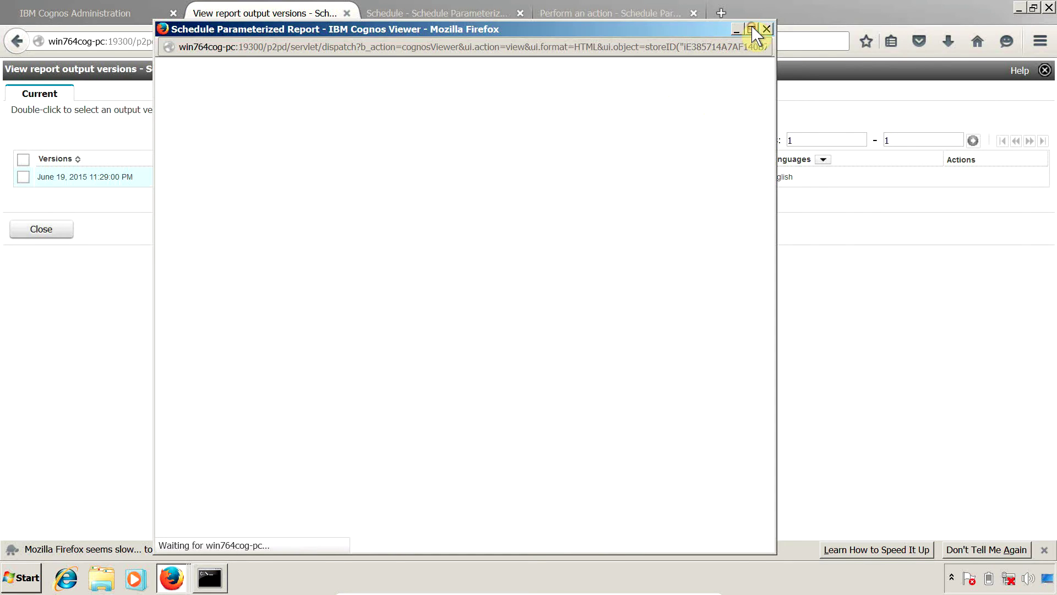
double_click(682, 27)
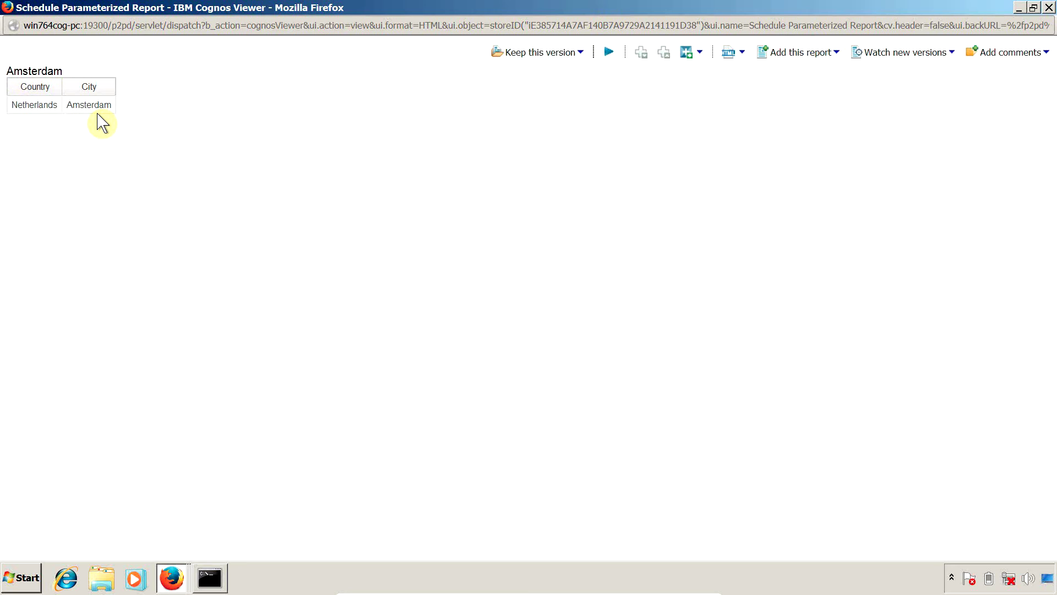
- Check the text box prompt's default selections in Report Studio and return to the report output for comparison
key("alt+Tab")
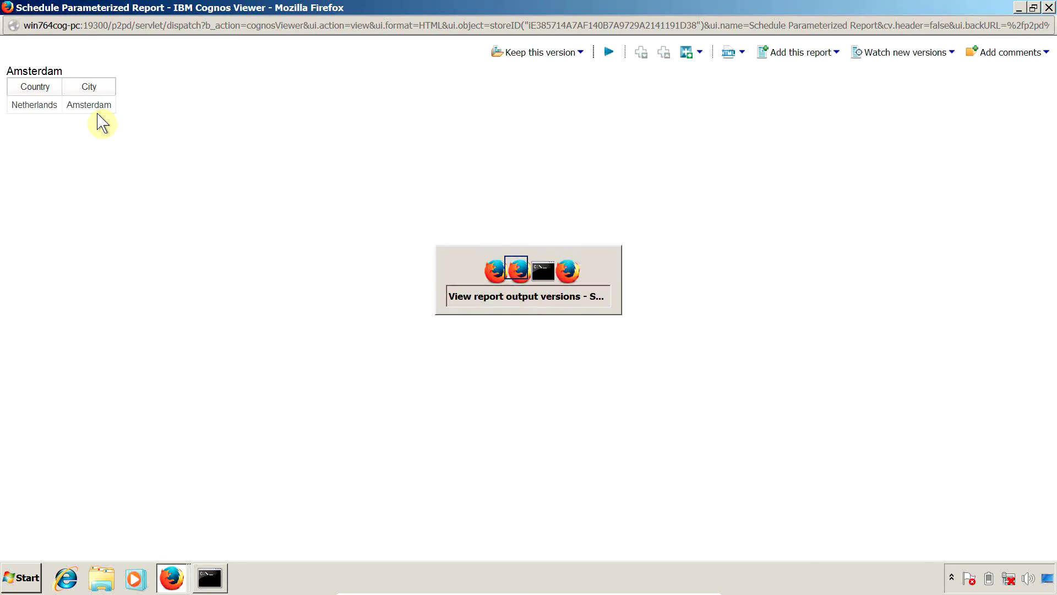
key("alt+Tab")
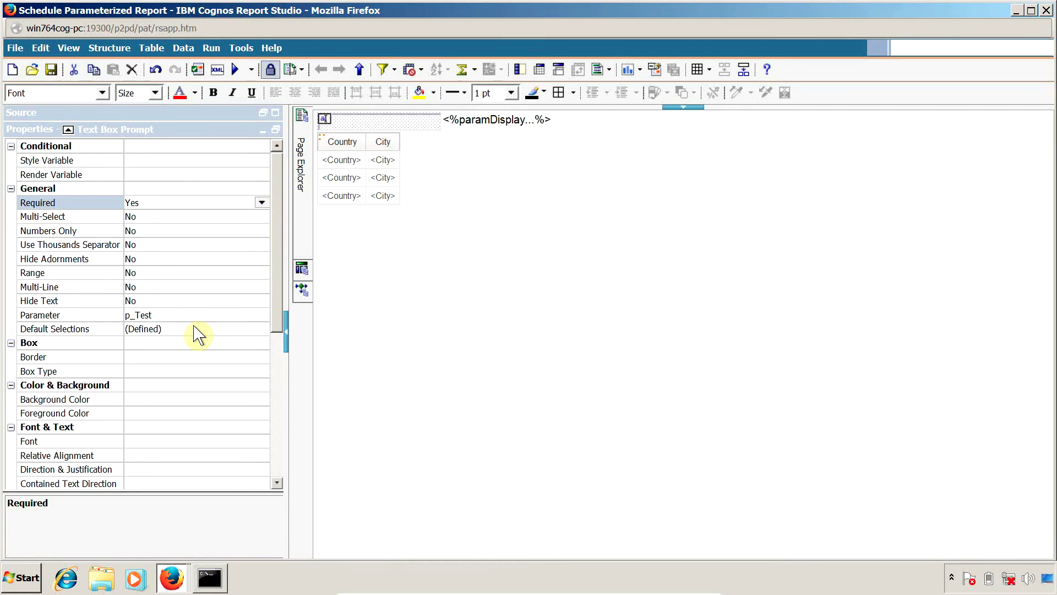
left_click(256, 331)
left_click(264, 329)
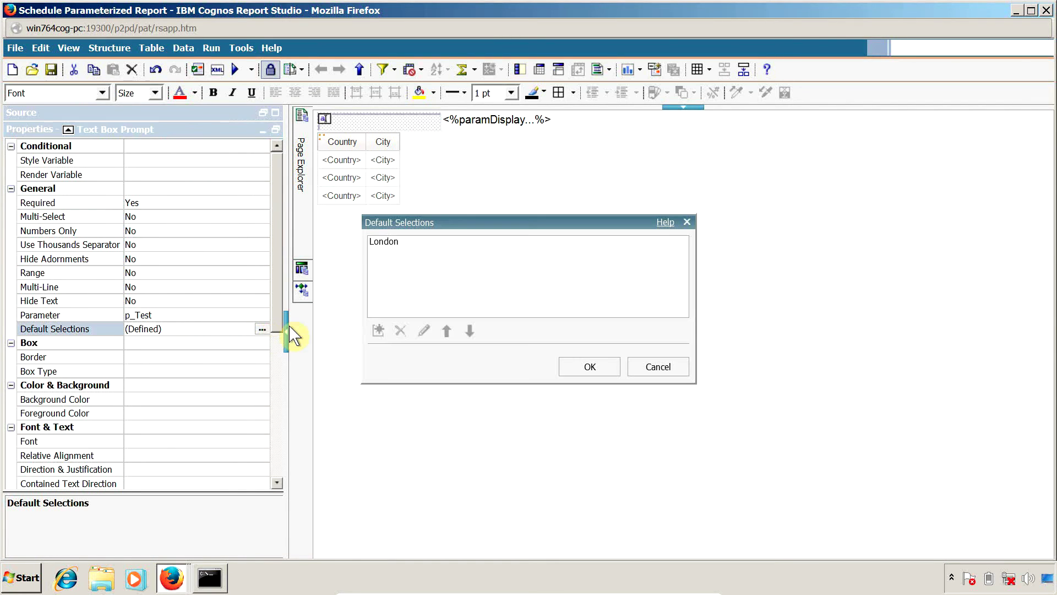
left_click(397, 244)
key("alt+Tab")
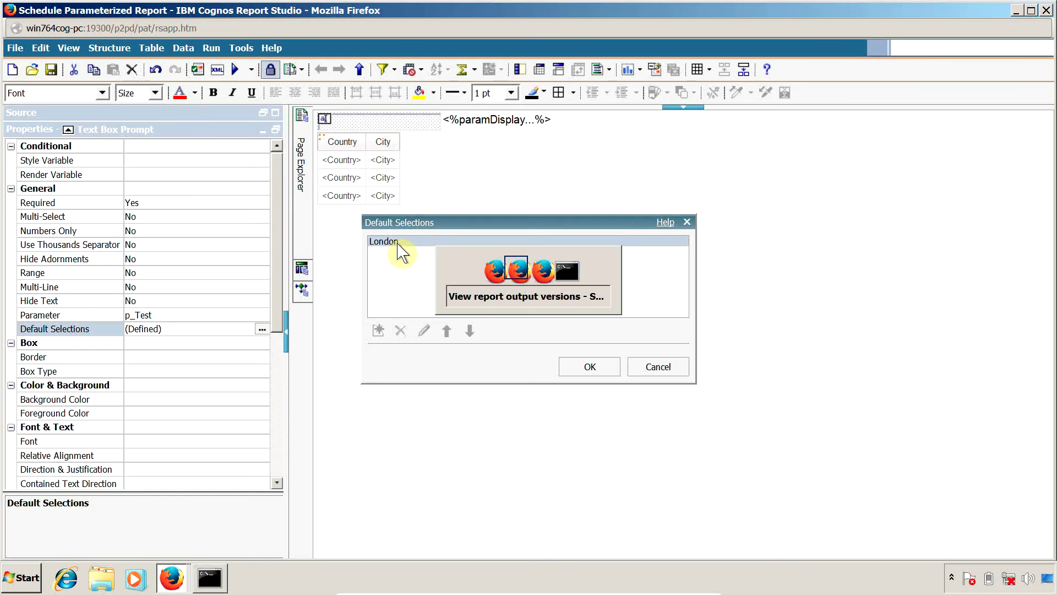
key("alt+Tab")
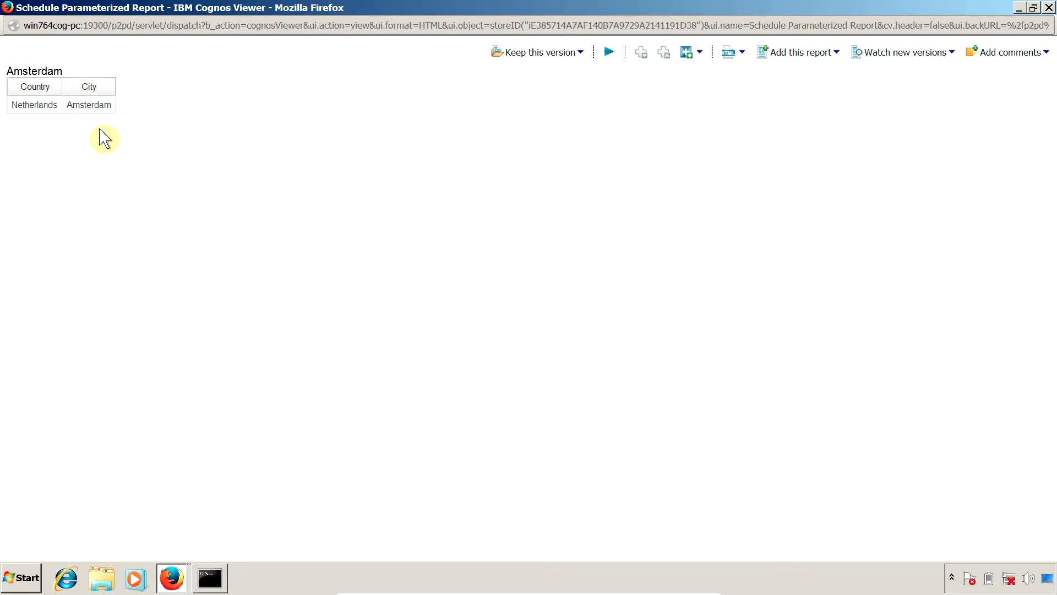
- Close the report viewer and the output versions page to return to the Tutor folder
left_click(1049, 7)
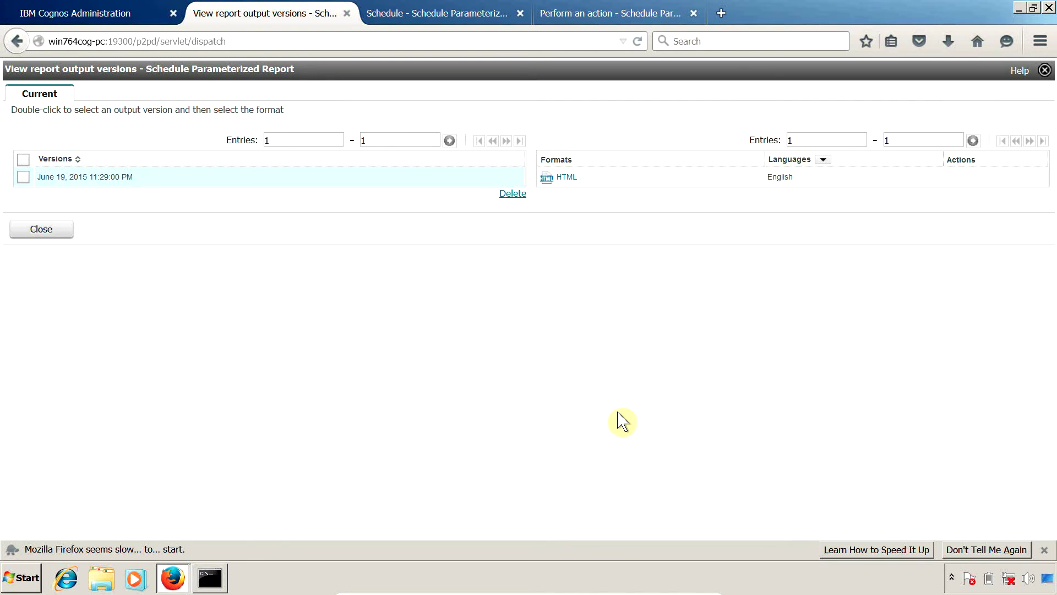
left_click(9, 226)
left_click(49, 232)
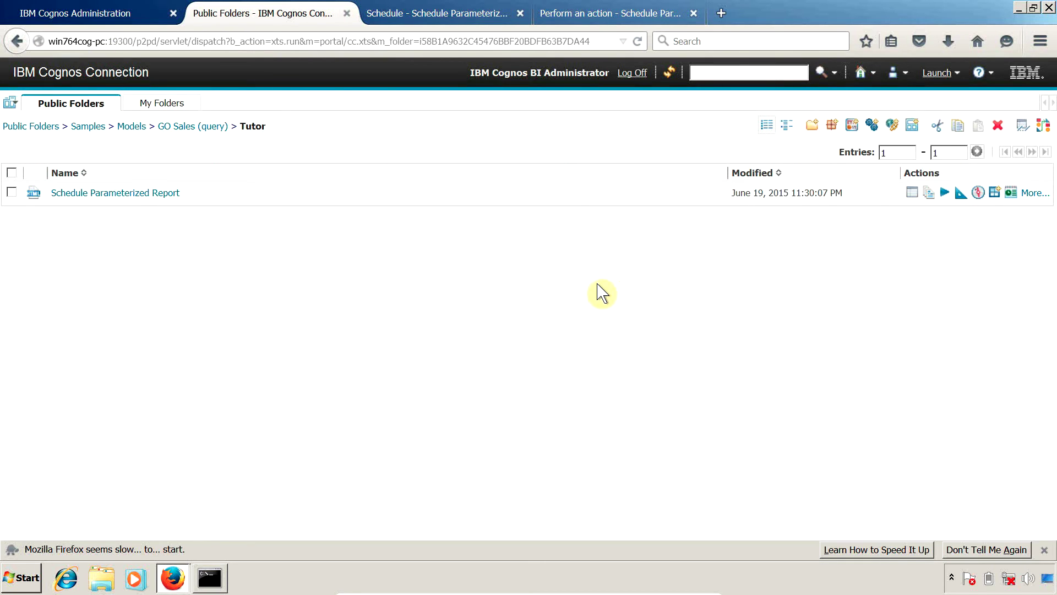
- Override the default prompt values in the schedule of Schedule Parameterized Report, setting City to Miami, and save the schedule
left_click(1011, 193)
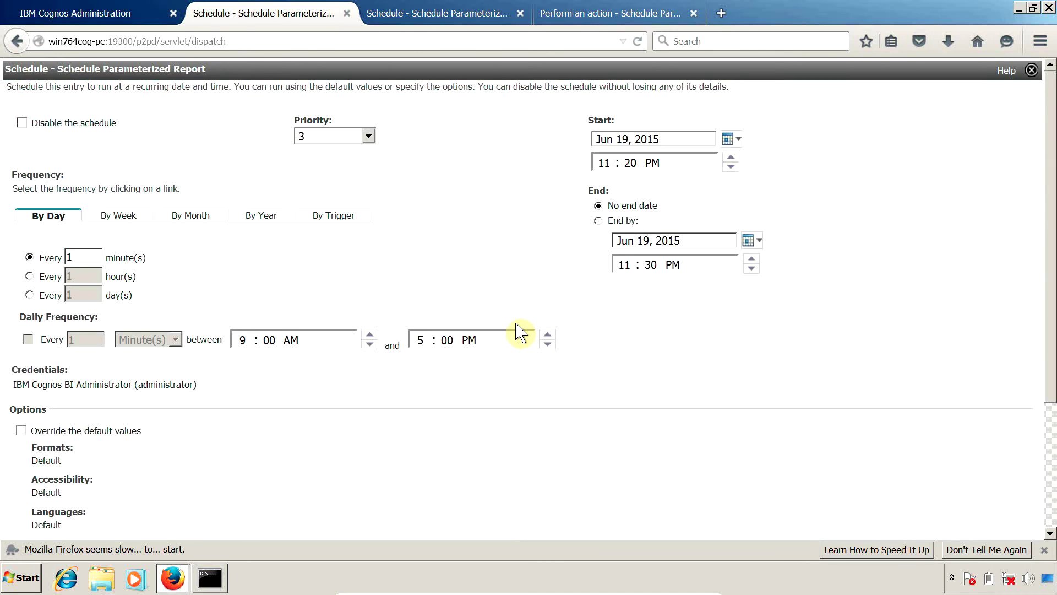
scroll(520, 333, "down", 5)
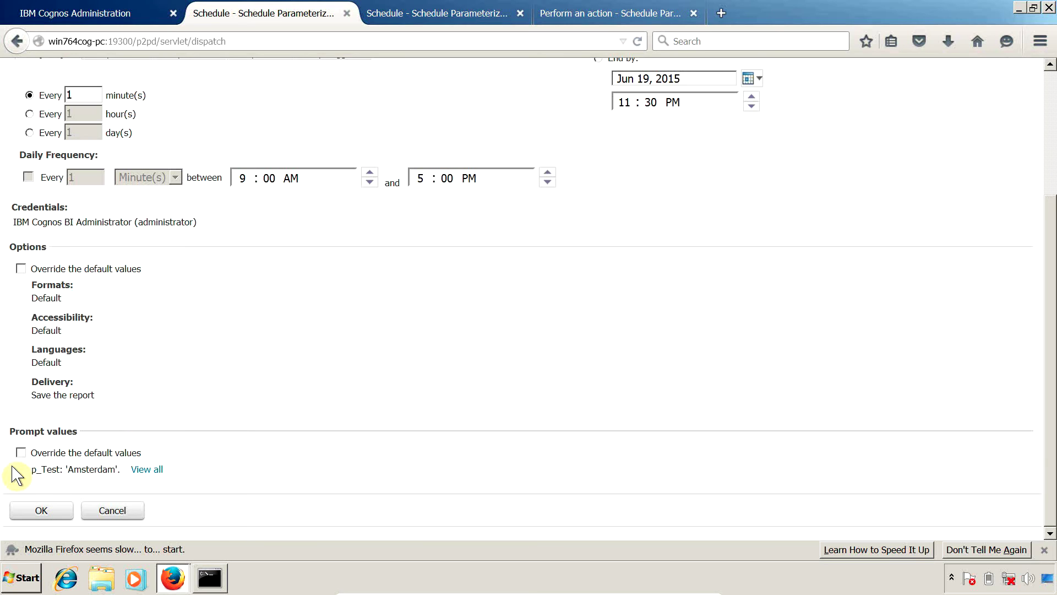
left_click_drag(68, 469, 110, 471)
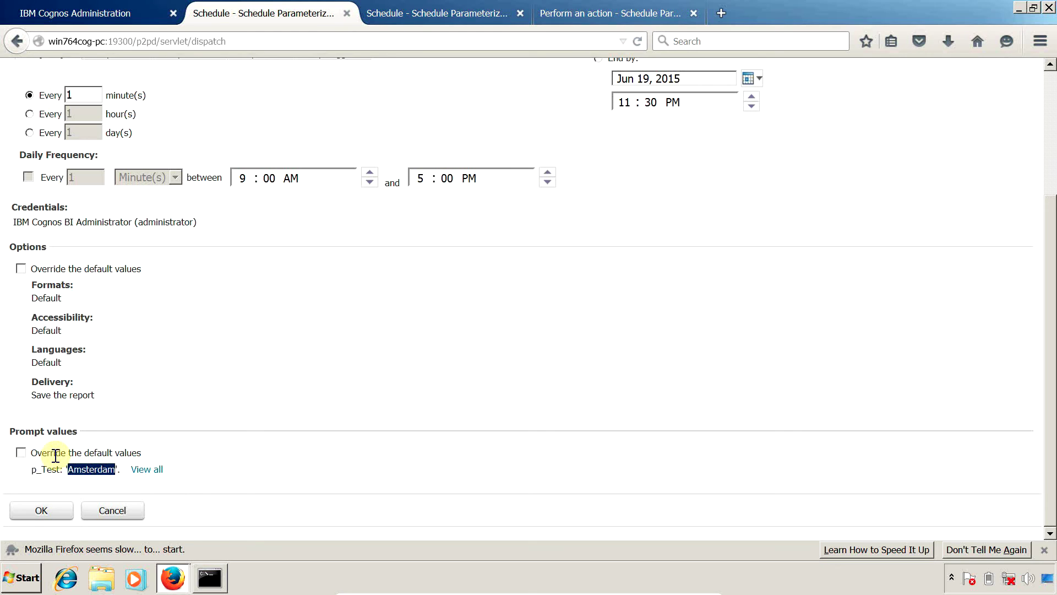
left_click(21, 453)
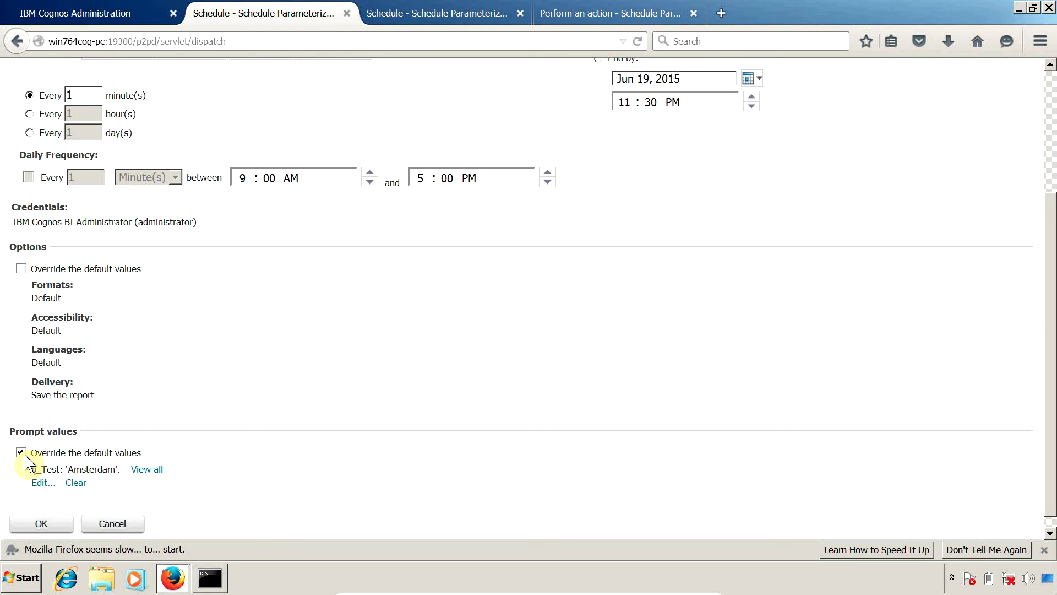
left_click(39, 483)
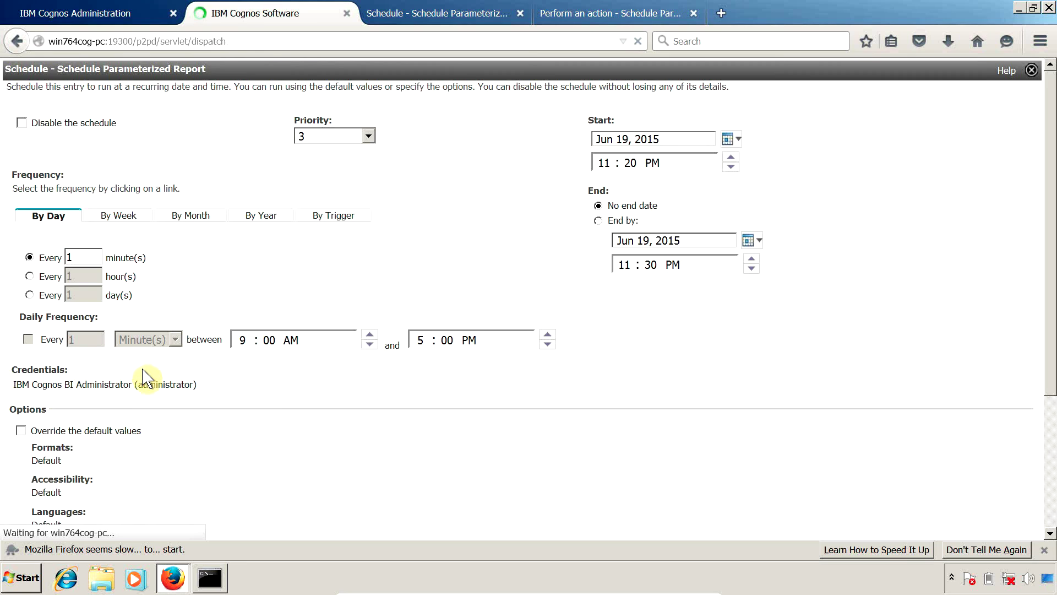
left_click(155, 183)
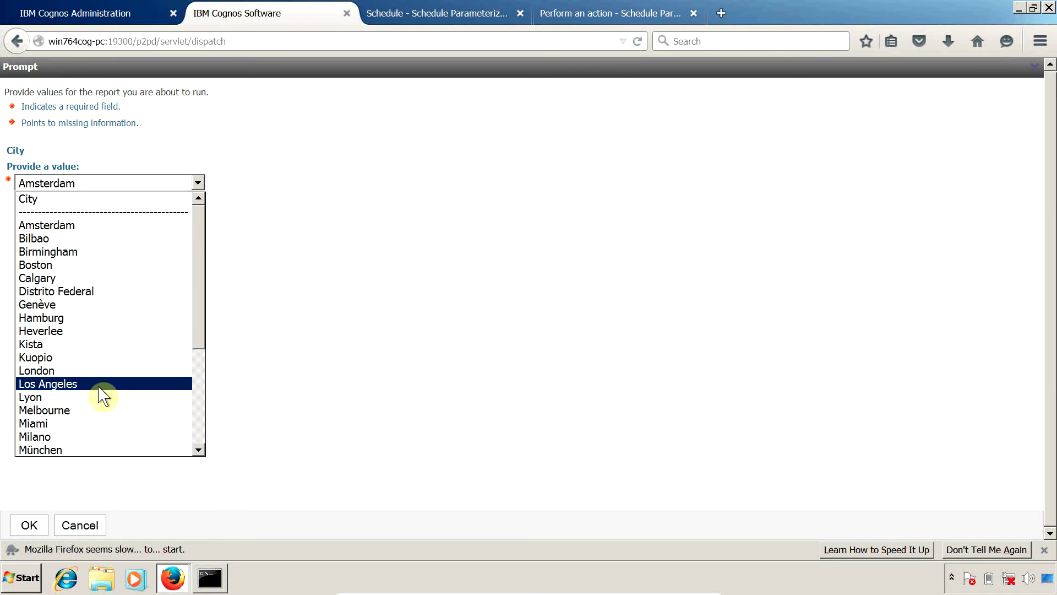
left_click(88, 423)
left_click(30, 525)
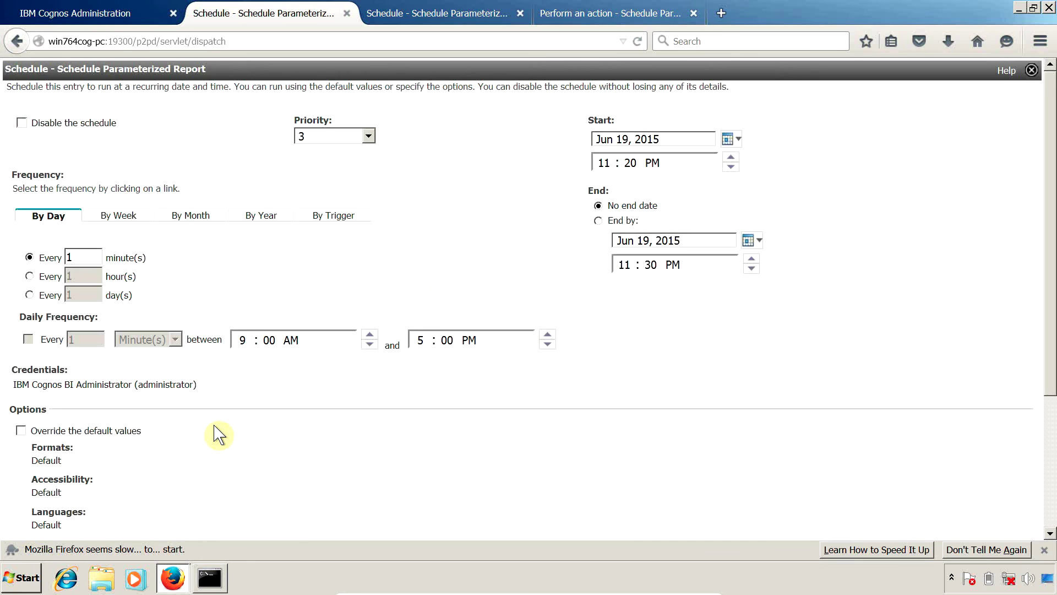
scroll(221, 434, "down", 5)
left_click(39, 511)
- Switch to Command Prompt and run the time command again to check the system time after saving the schedule
key("alt+Tab")
key("alt+Tab")
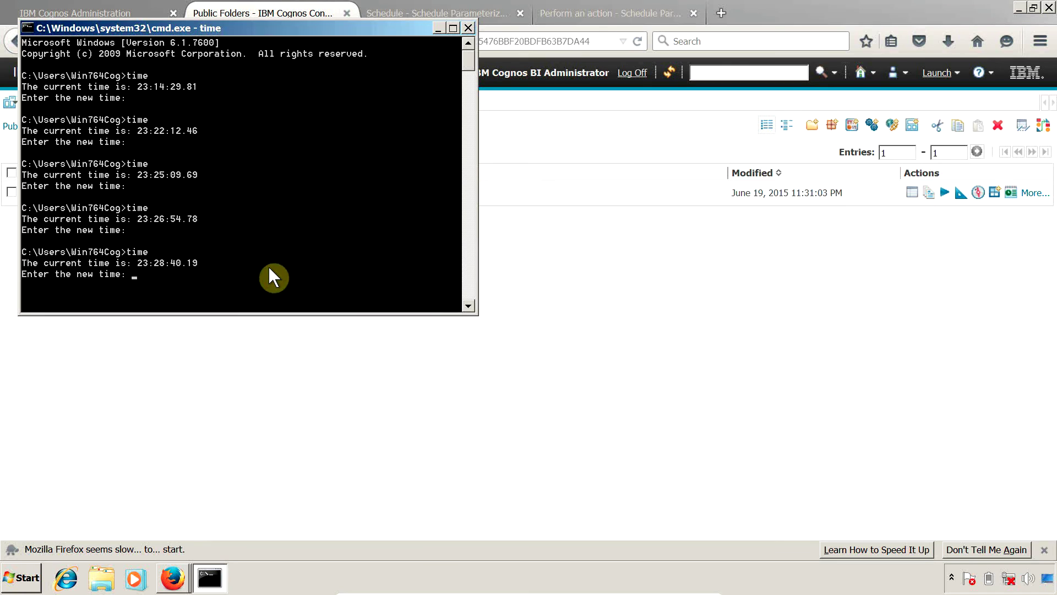
key("Return")
type("time")
key("Return")
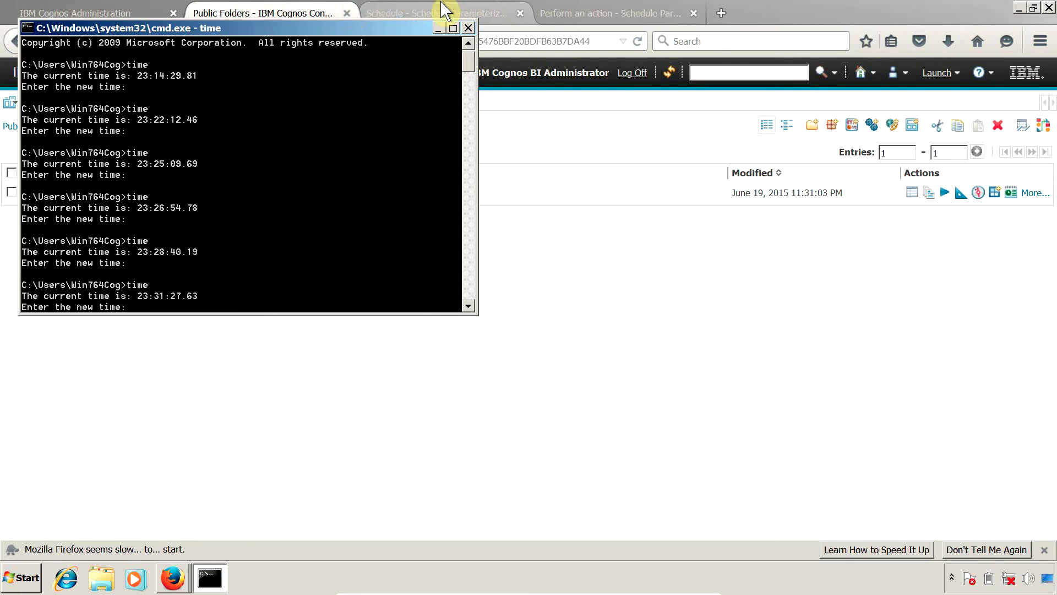
- Return to Cognos Administration, refresh the past activities and check the requested time of the latest run
left_click(286, 12)
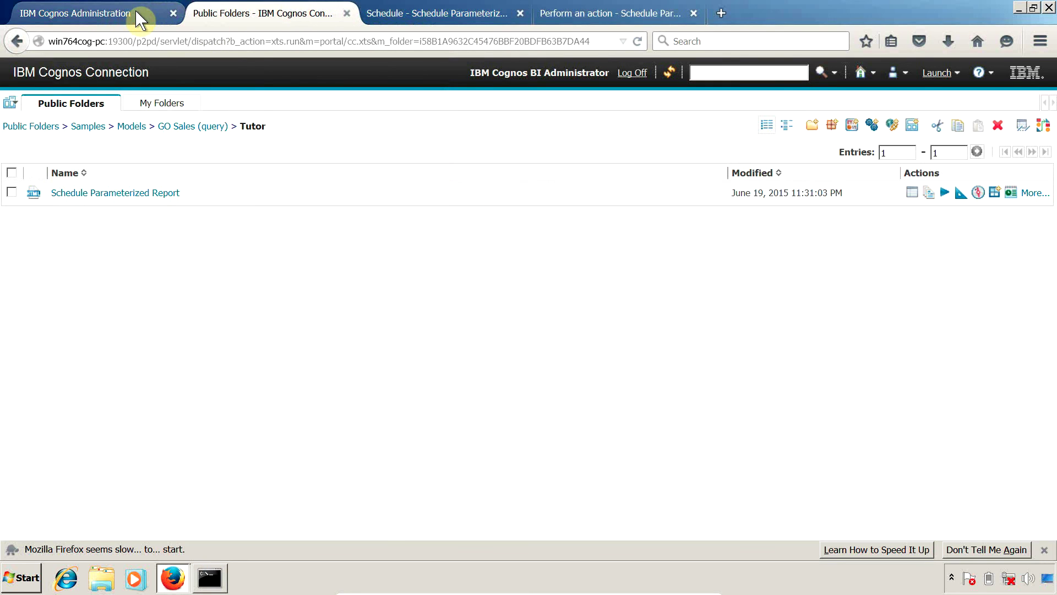
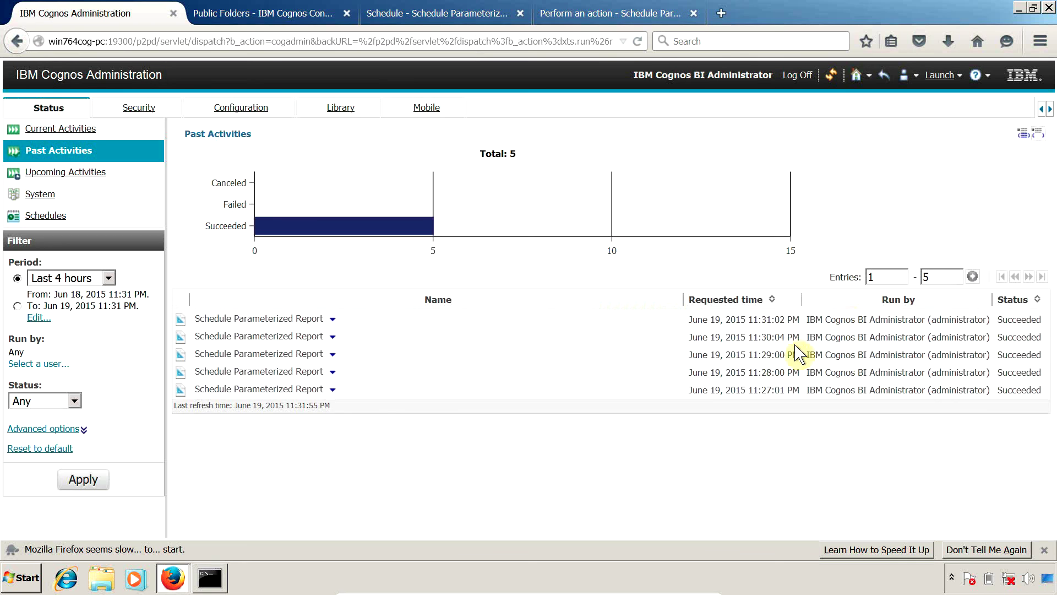
key("alt+Tab")
key("alt+Tab")
left_click(637, 41)
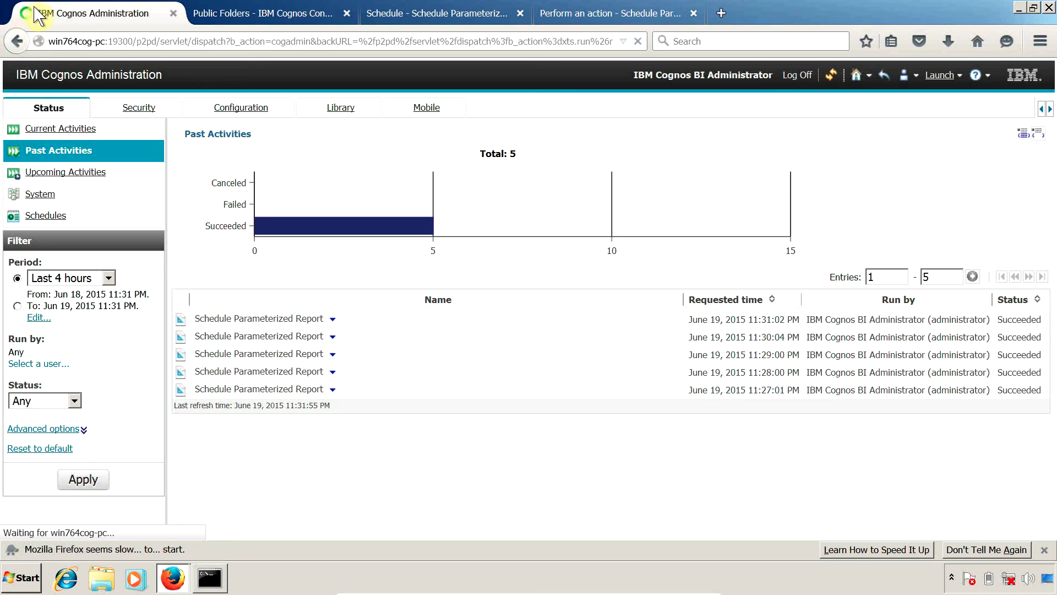
left_click(62, 154)
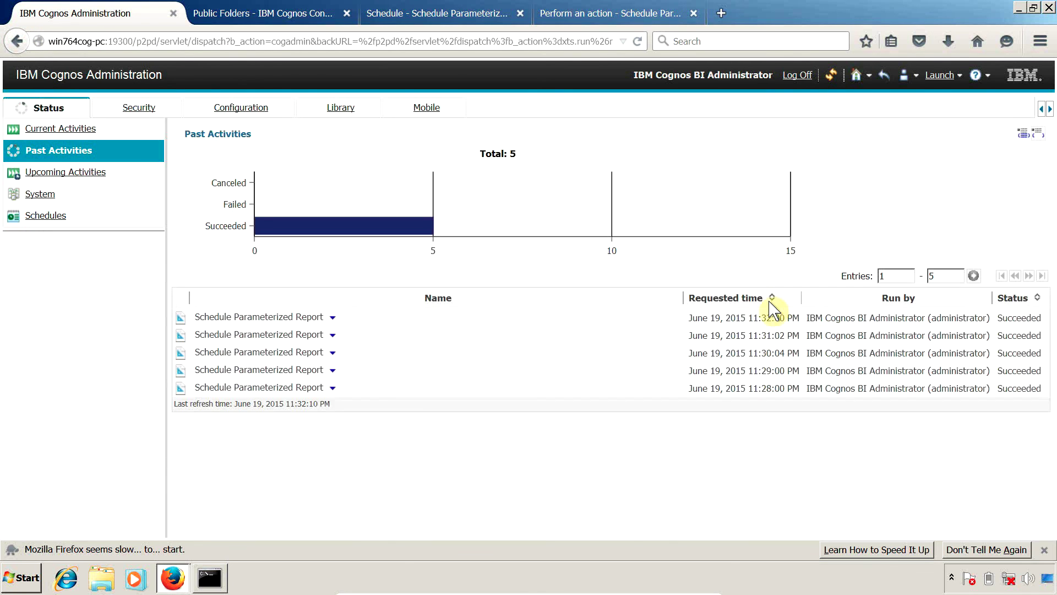
left_click_drag(798, 319, 690, 328)
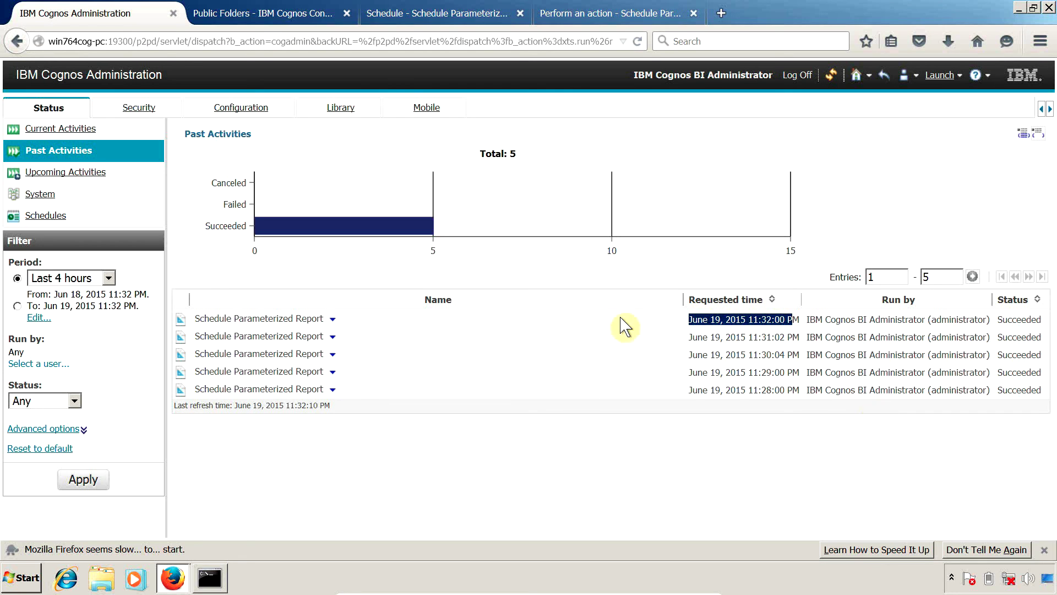
- Open the newest HTML output version of Schedule Parameterized Report from the Tutor folder and check the city shown
left_click(210, 9)
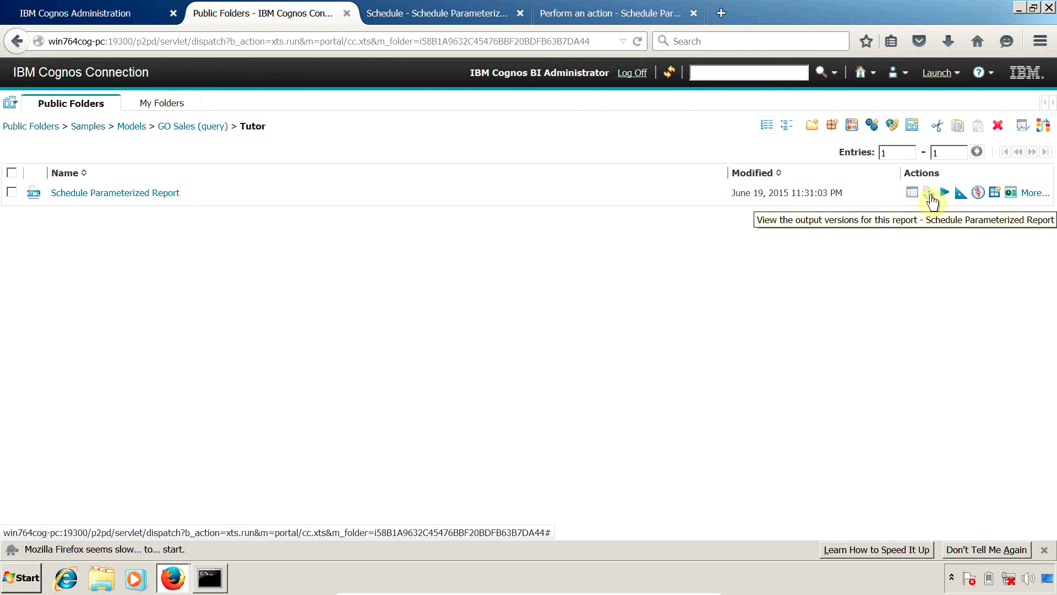
left_click(930, 194)
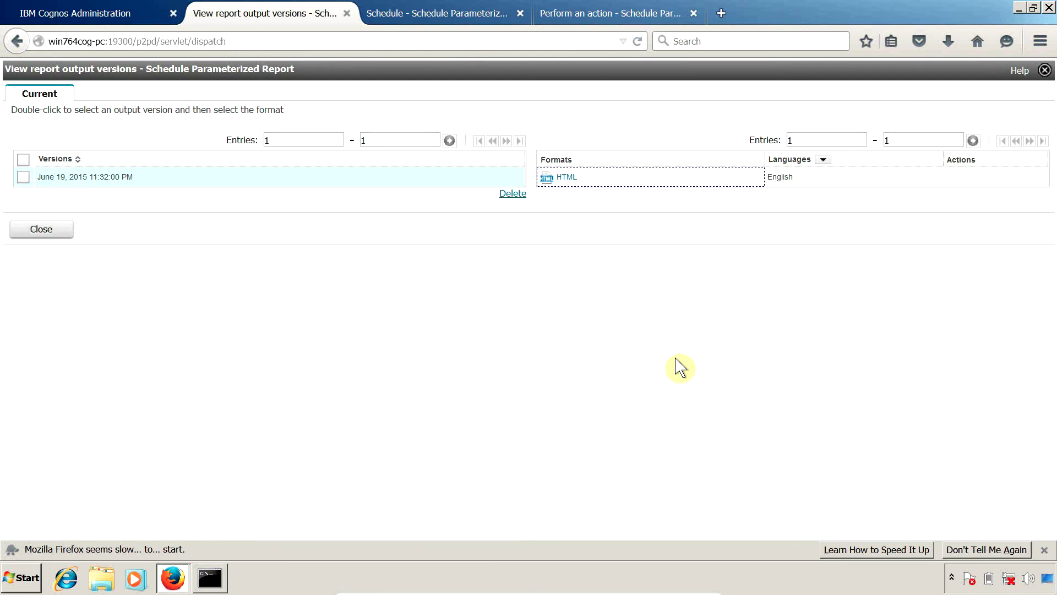
left_click(568, 177)
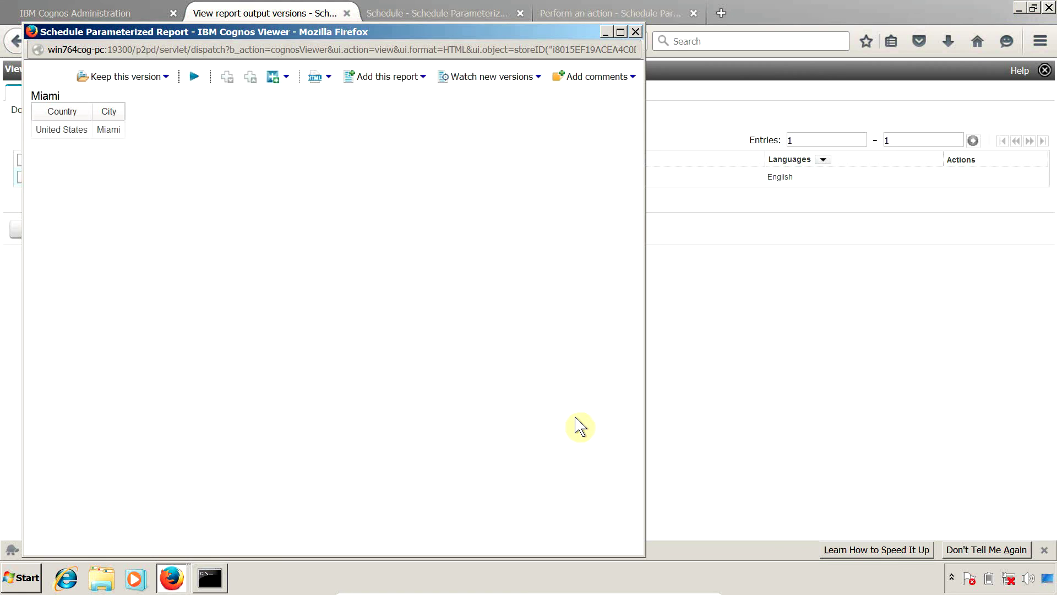
left_click_drag(39, 94, 60, 96)
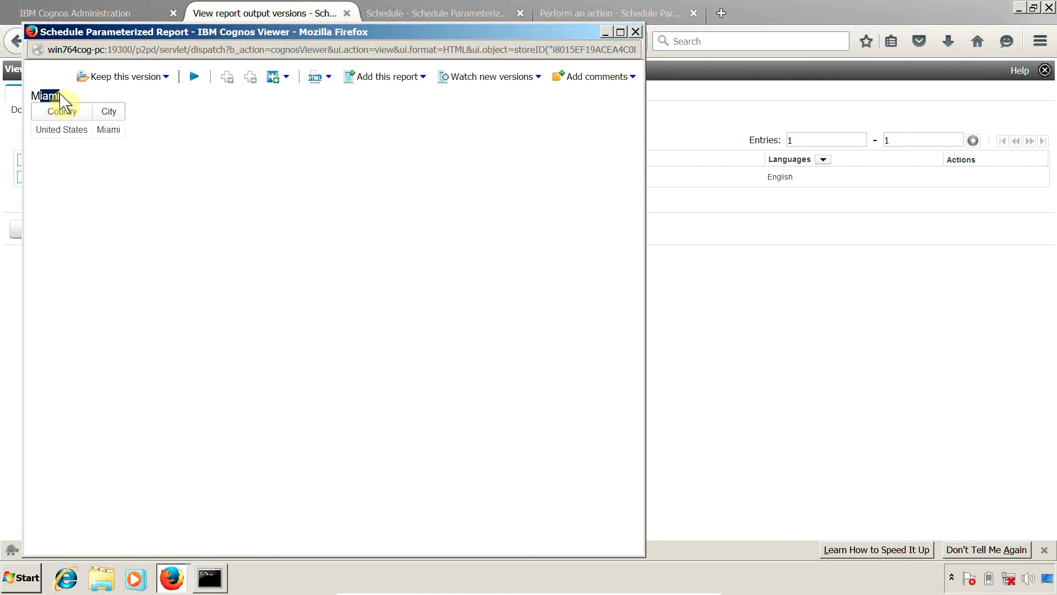